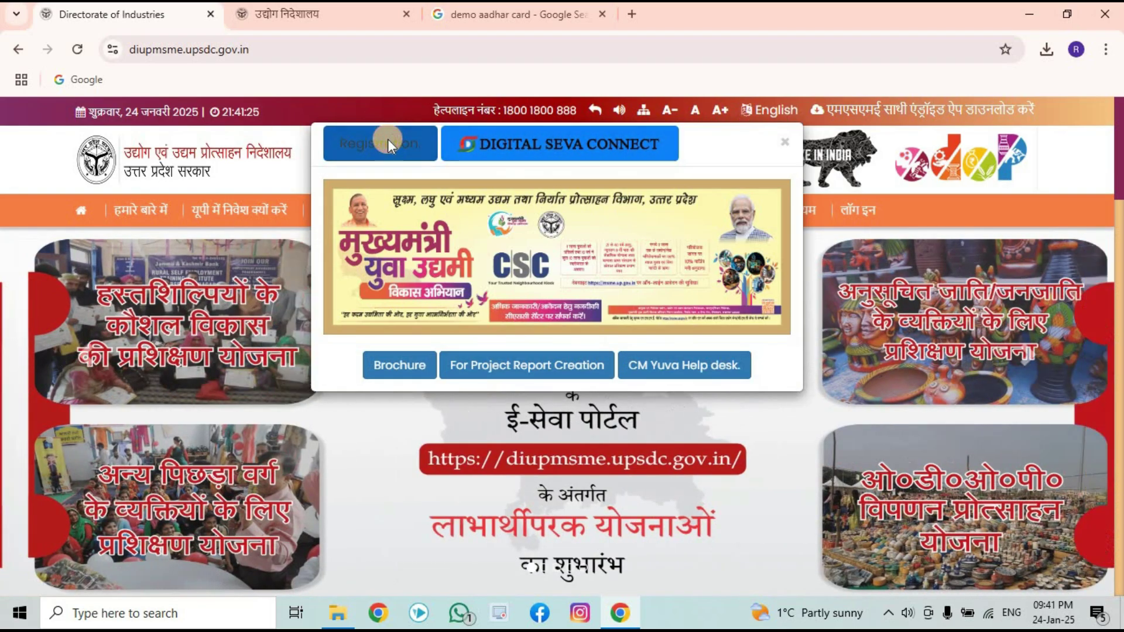
Open the scheme registration and proceed past the plant and machinery costs to the project questionnaire
click(388, 139)
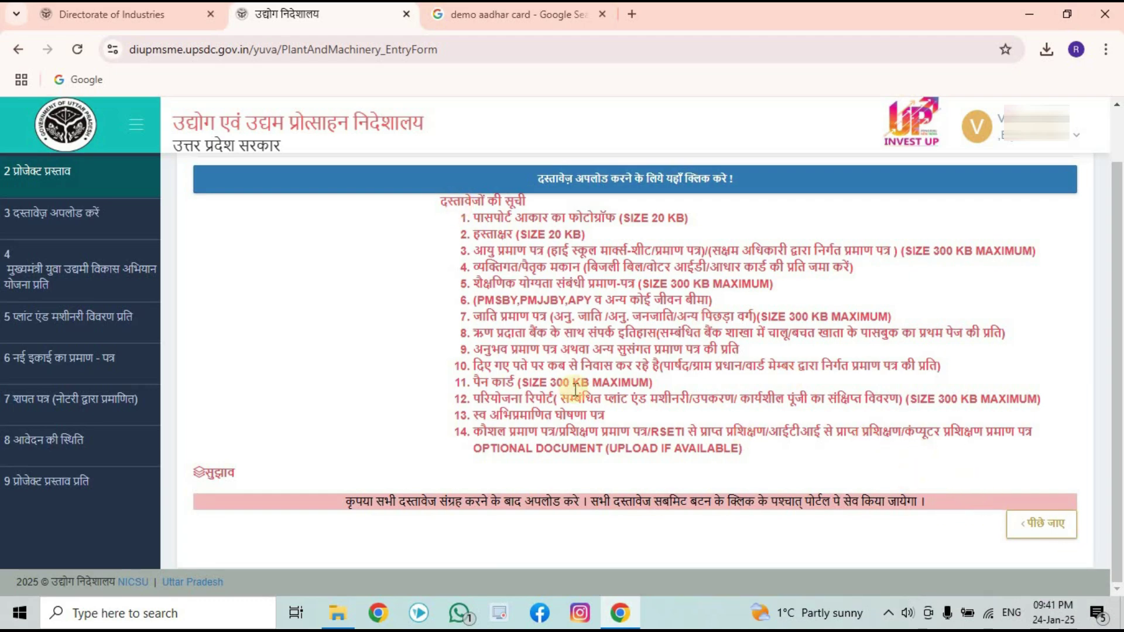
click(1048, 521)
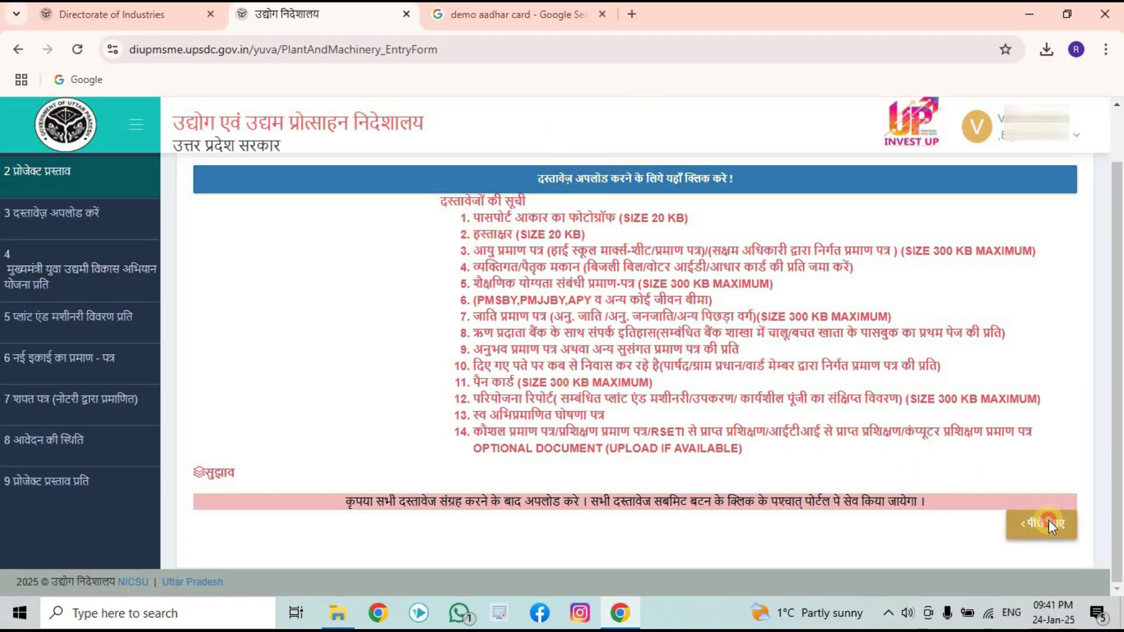
scroll(512, 307, down, 10)
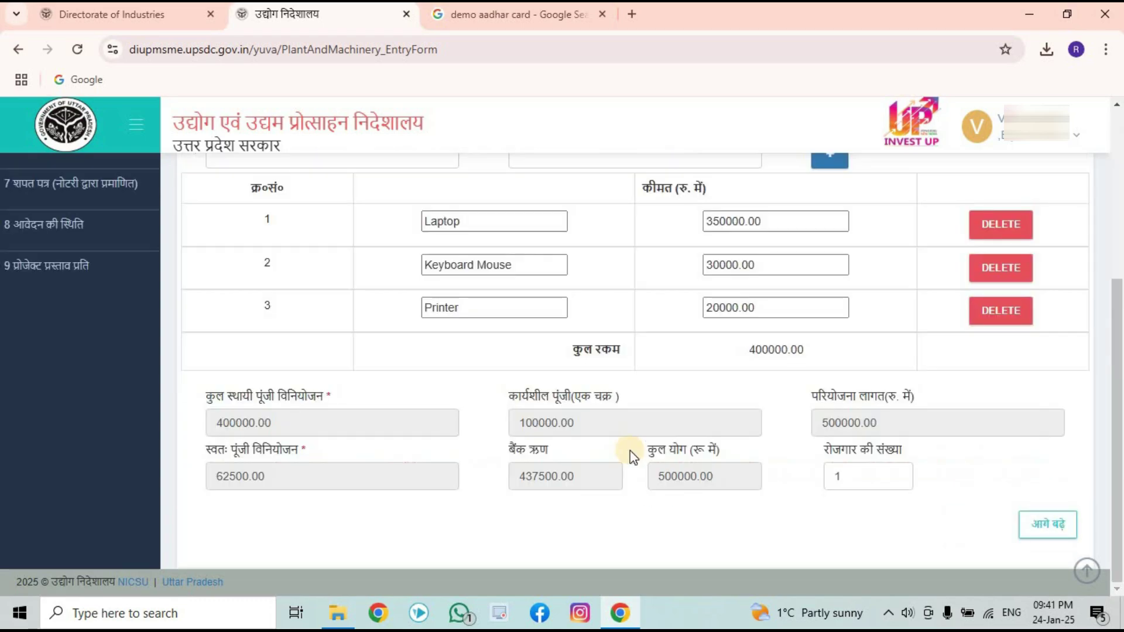
click(1048, 525)
Accept the declaration below the questionnaire and submit the project proposal
scroll(412, 384, down, 10)
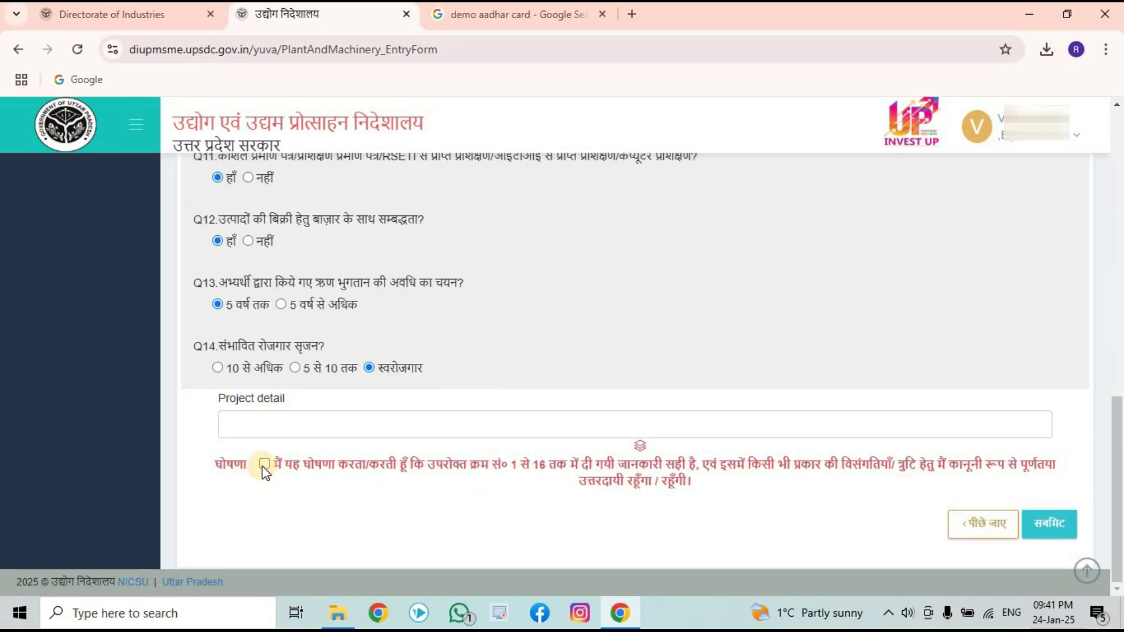
click(264, 464)
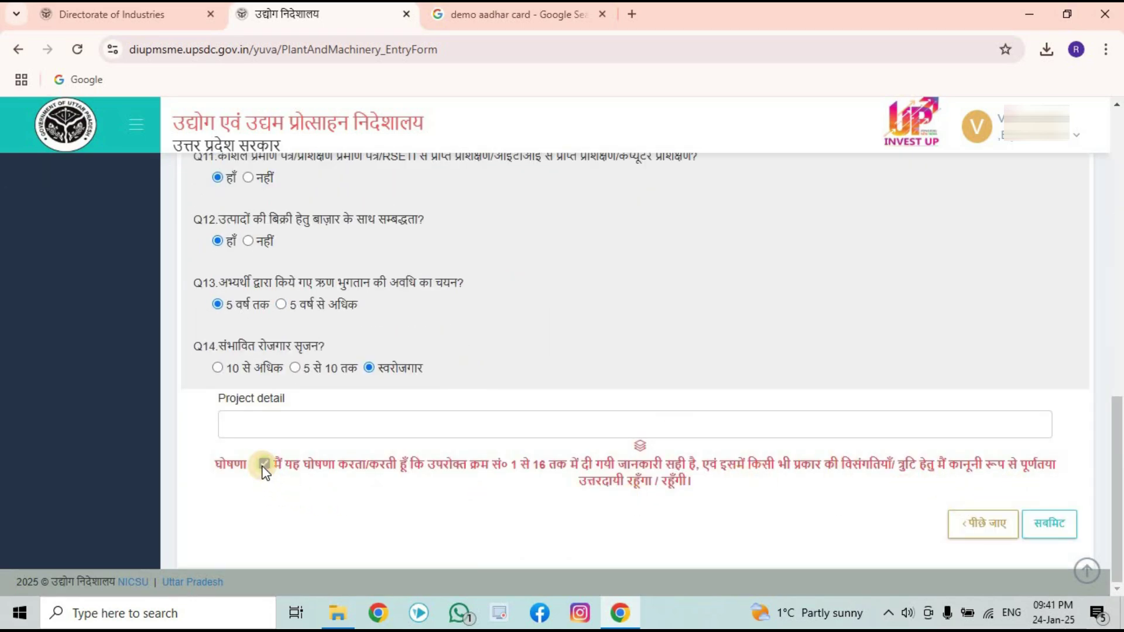
click(1056, 530)
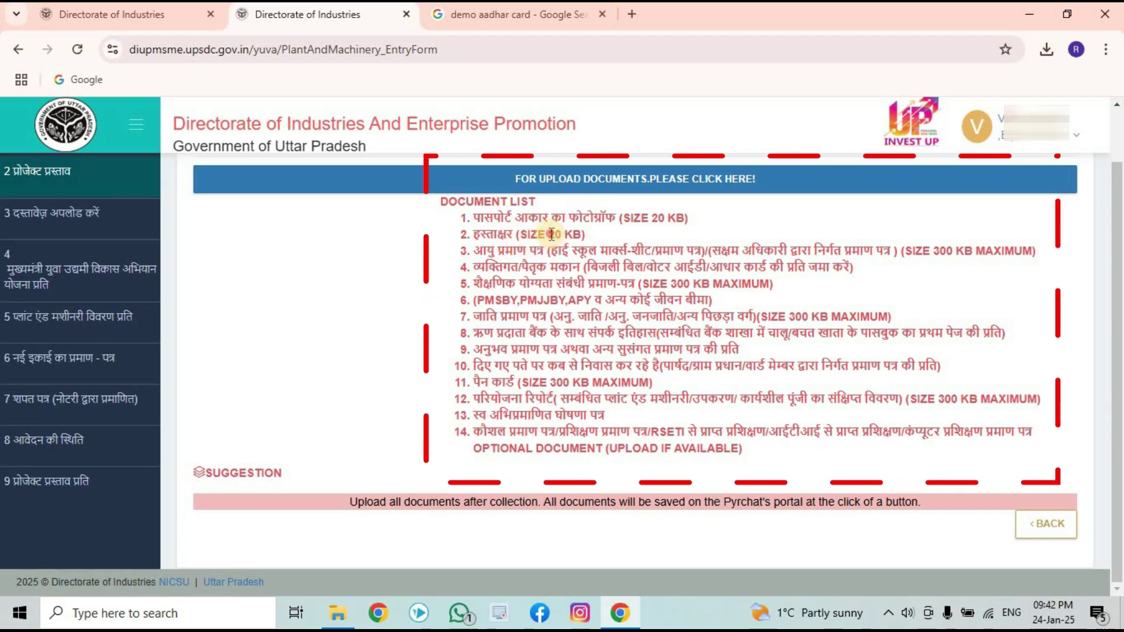
Examine the required documents list, highlighting the size limit given for the signature
drag(549, 235, 581, 235)
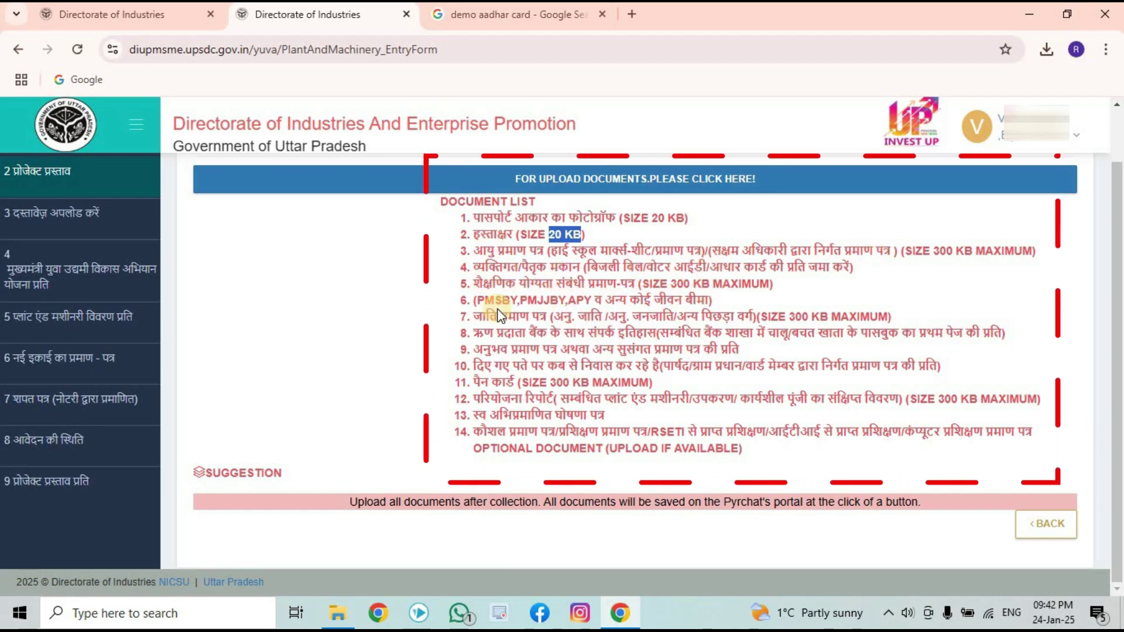
click(443, 212)
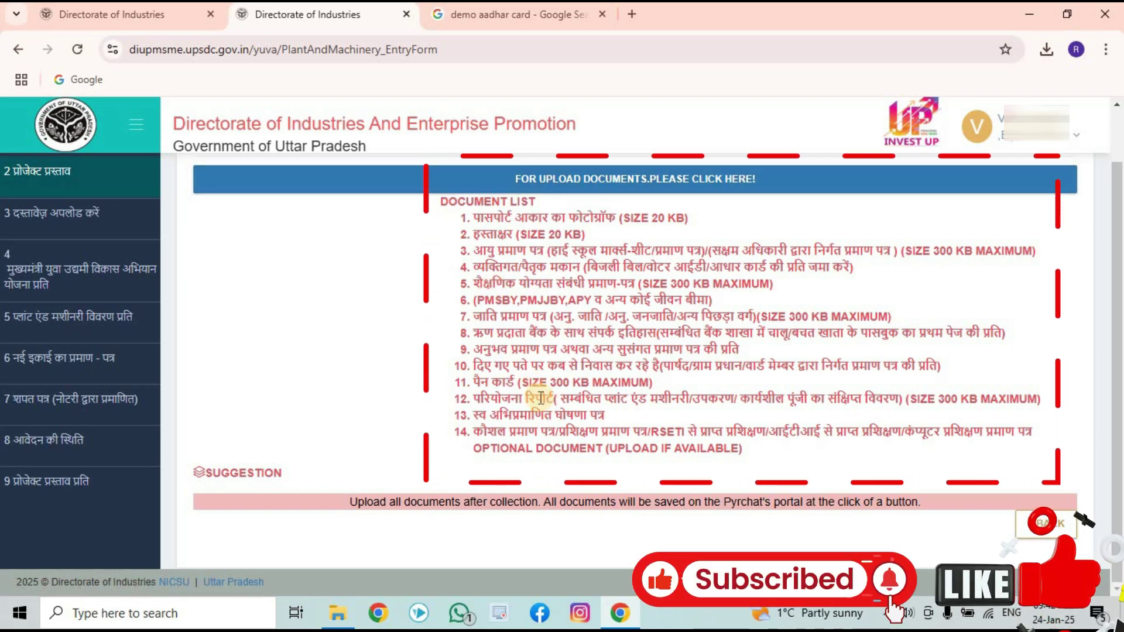
Minimize the browser and open the desktop image loo for editing in Paint
click(1029, 14)
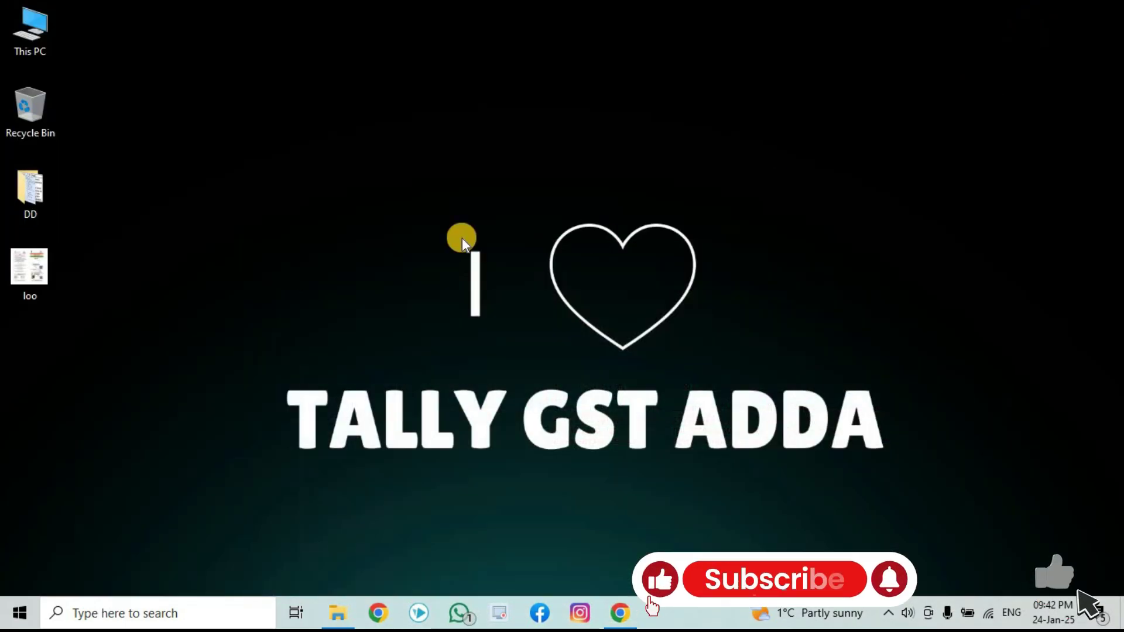
click(27, 284)
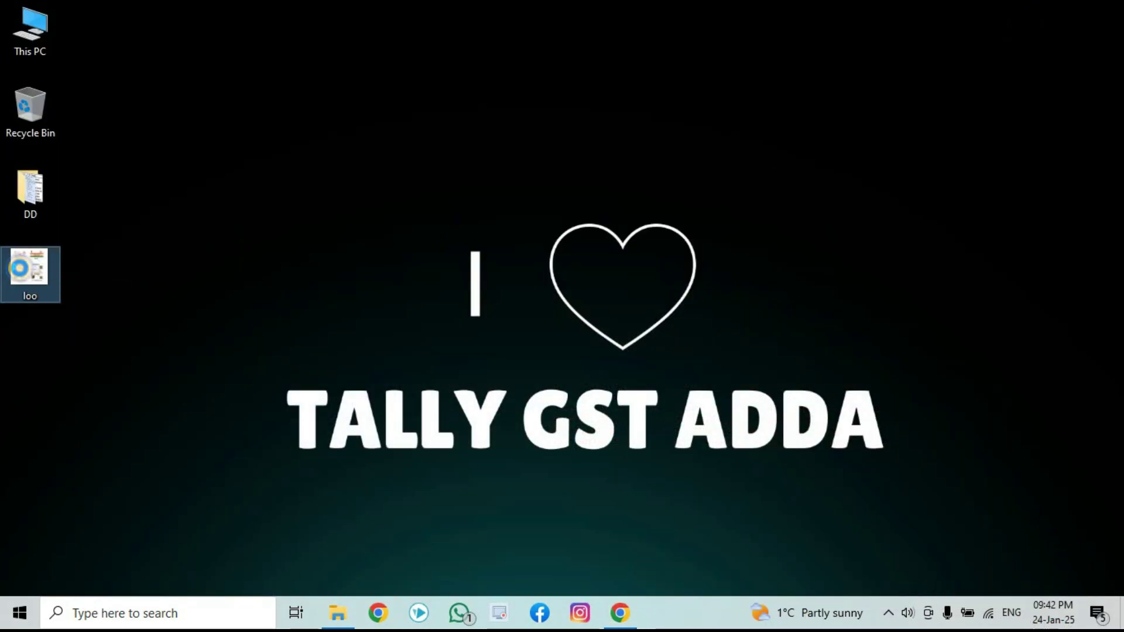
right_click(20, 268)
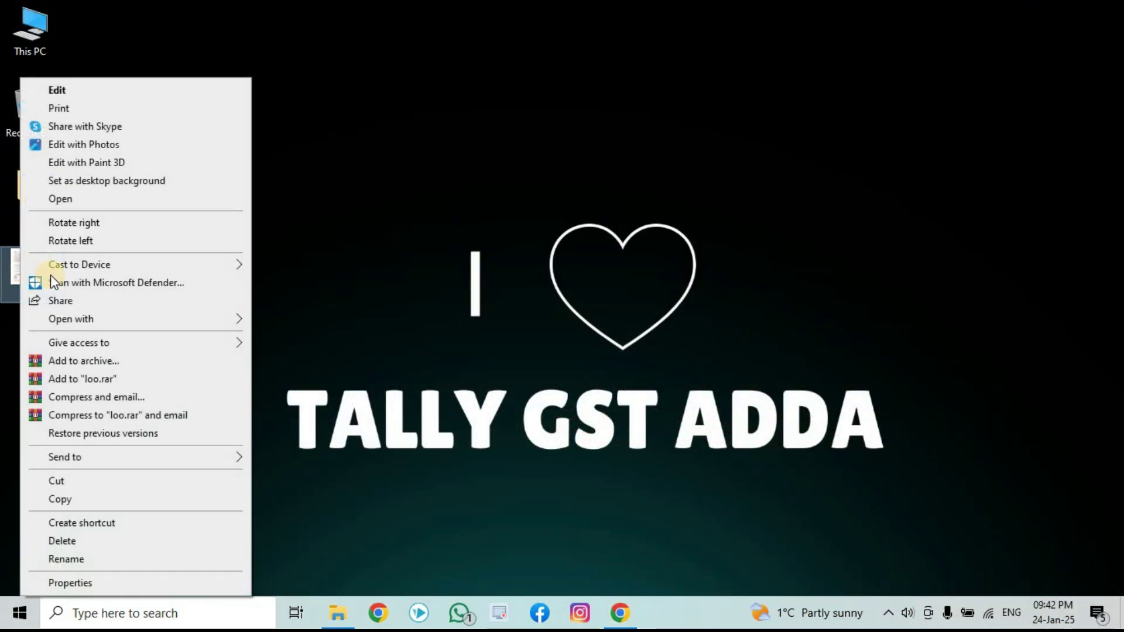
click(81, 92)
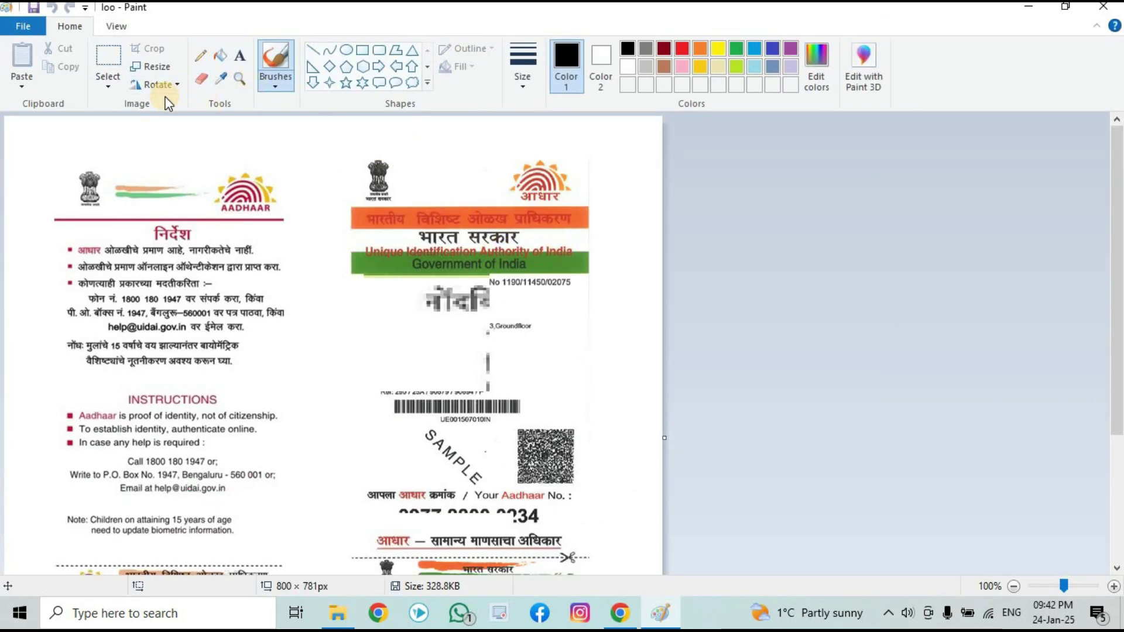
scroll(316, 187, down, 3)
scroll(391, 270, up, 3)
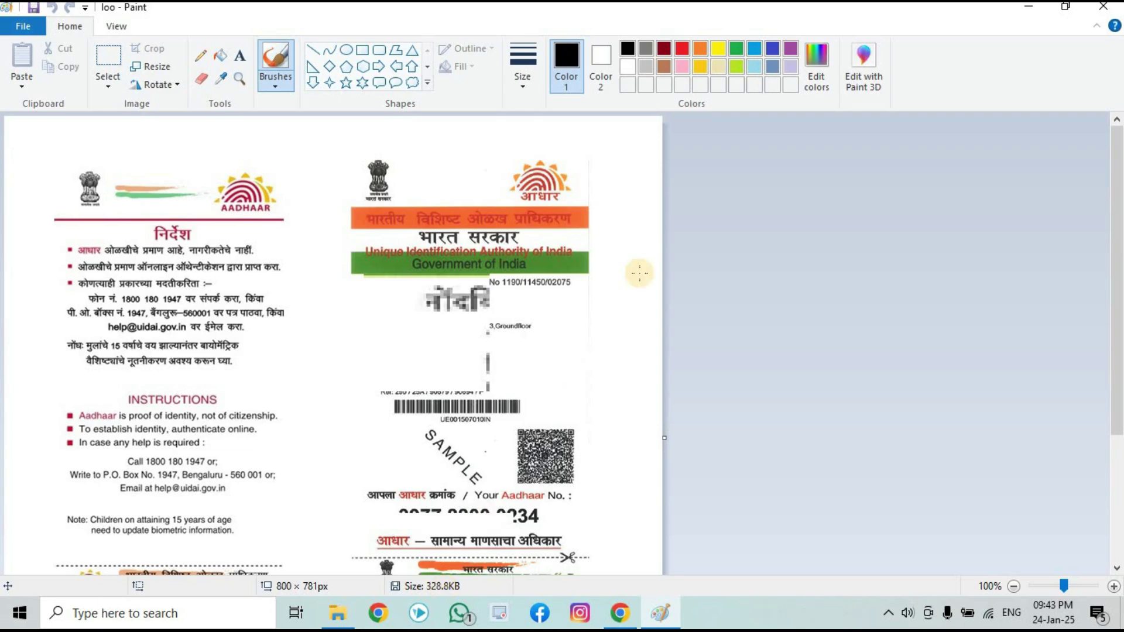
click(456, 168)
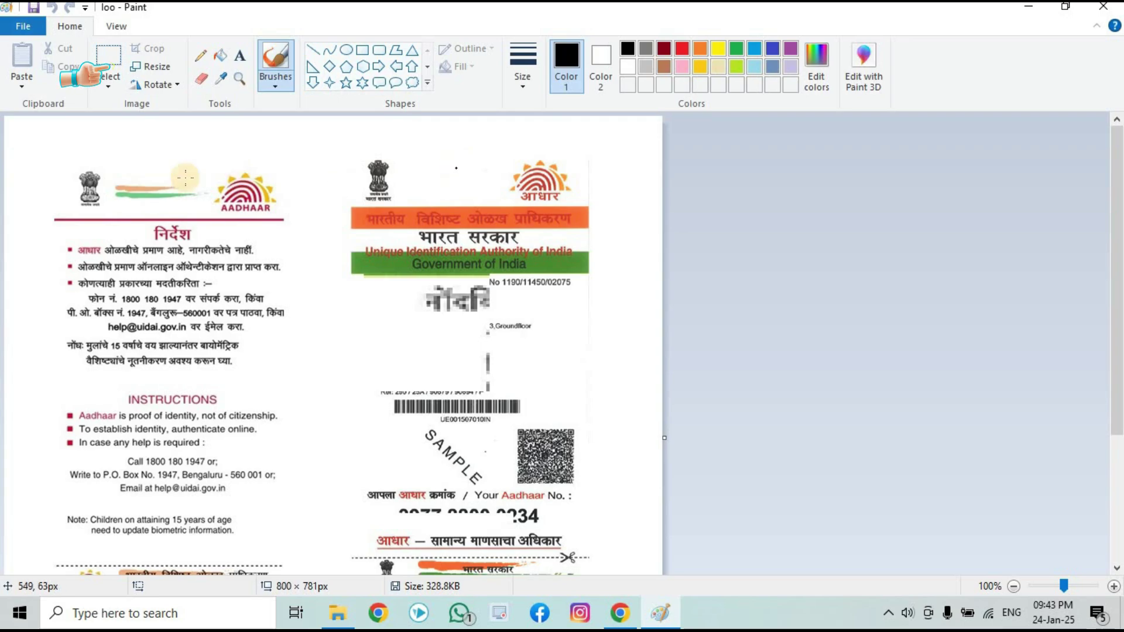
Resize the image by pixels to 650 horizontally, keeping the aspect ratio maintained
click(157, 69)
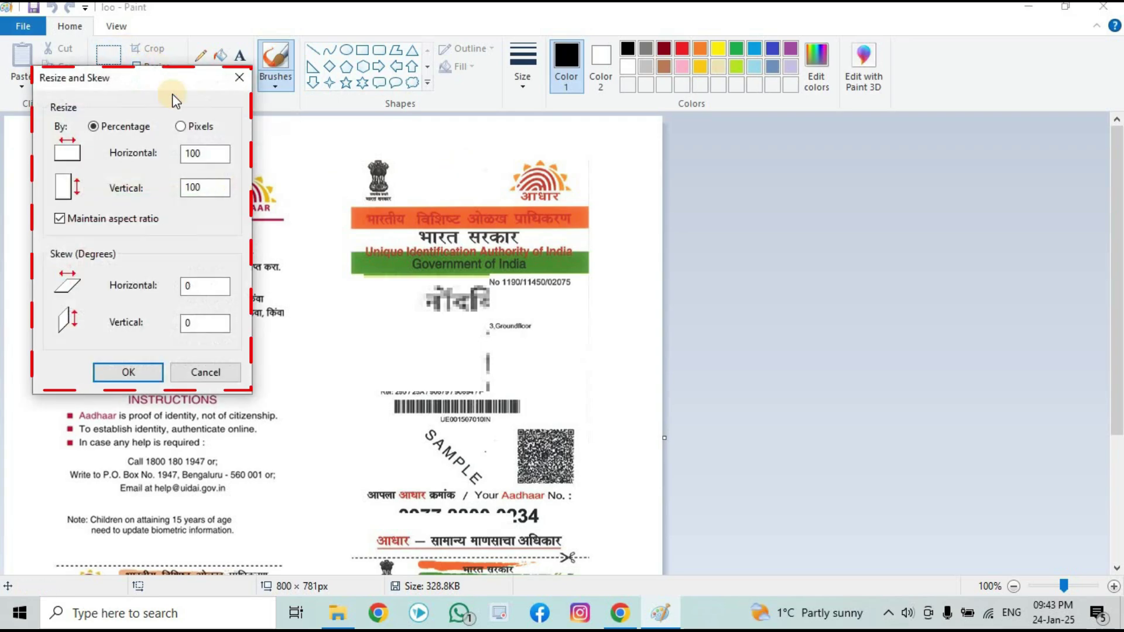
click(183, 126)
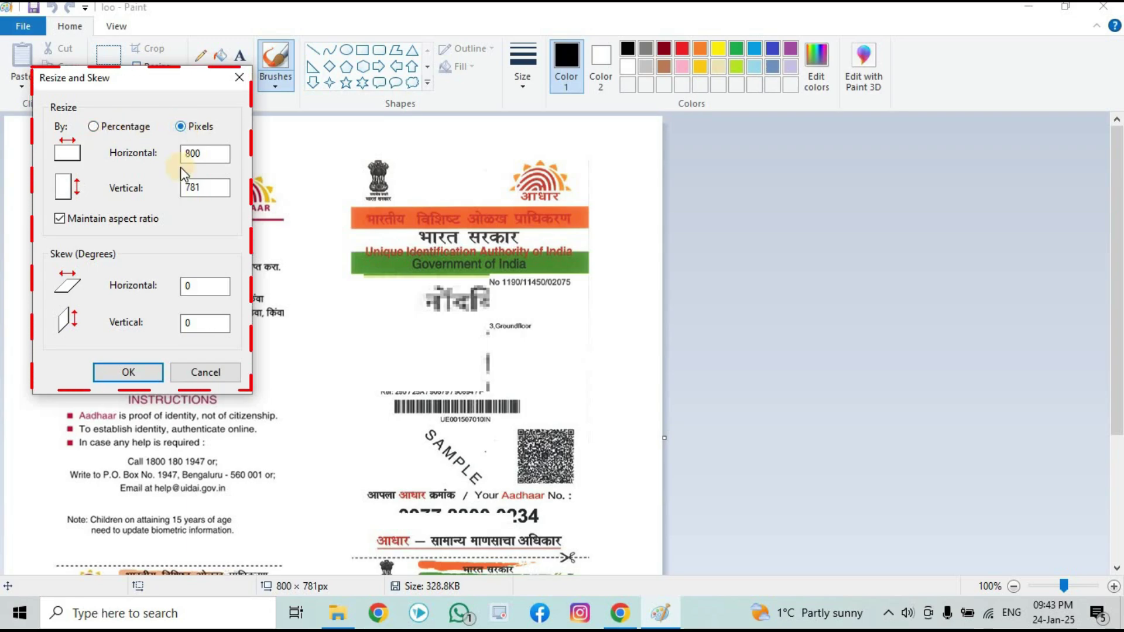
click(203, 155)
click(199, 190)
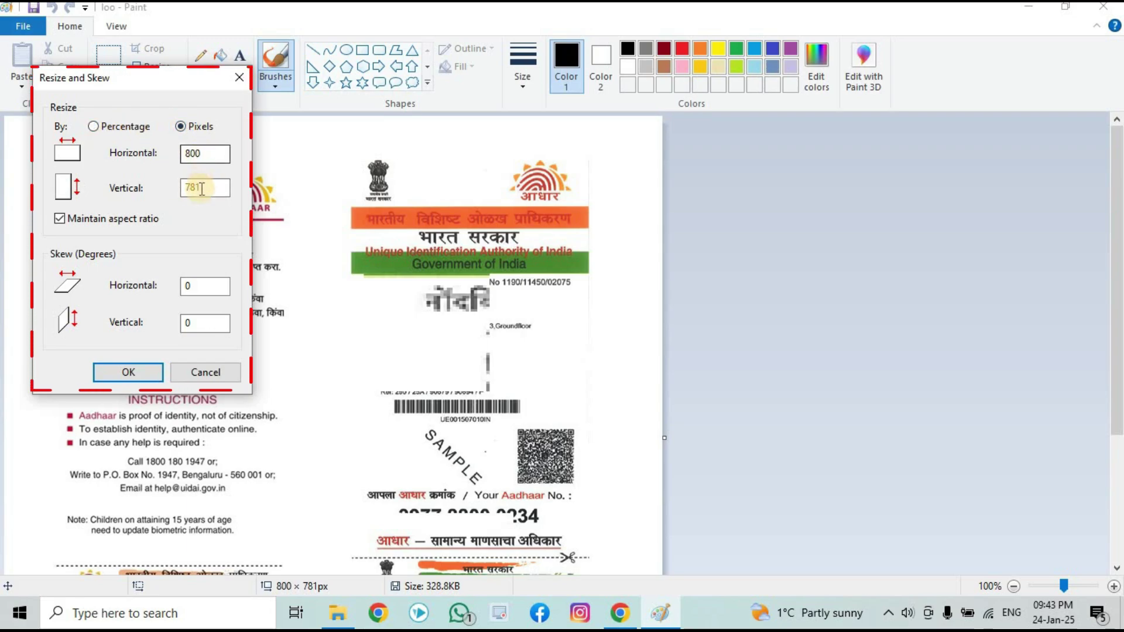
double_click(206, 153)
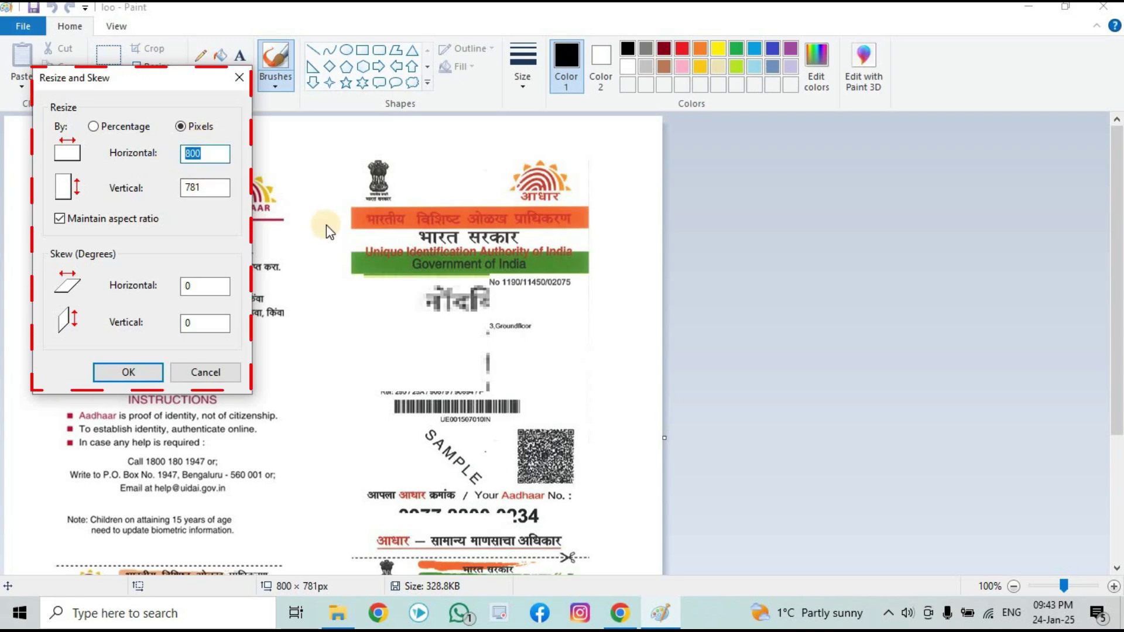
text(650)
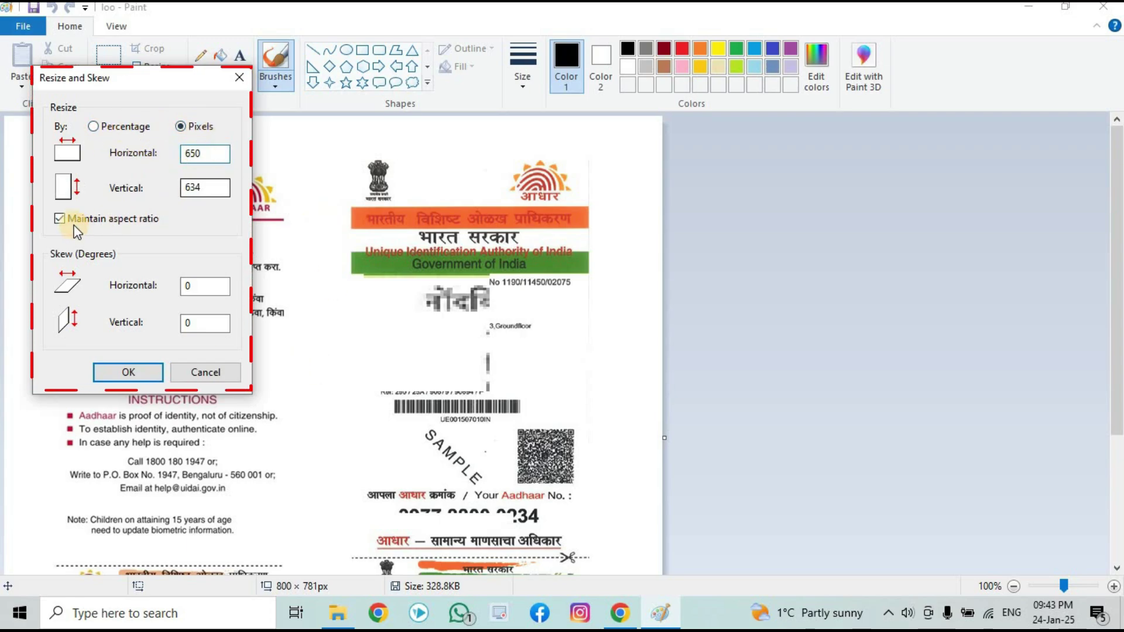
click(218, 152)
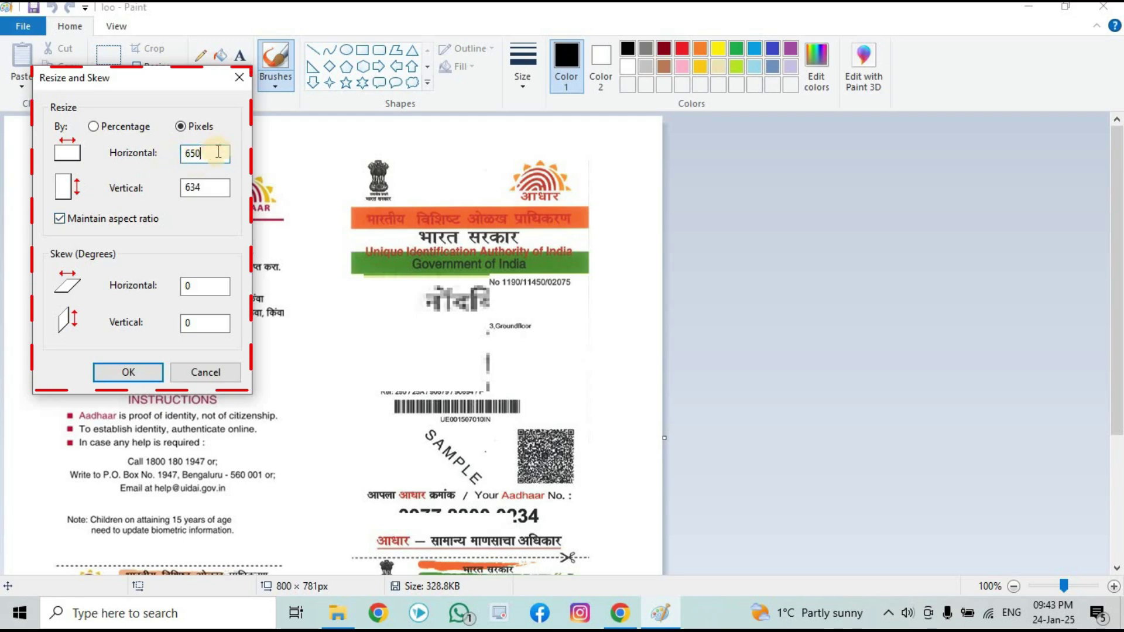
click(189, 154)
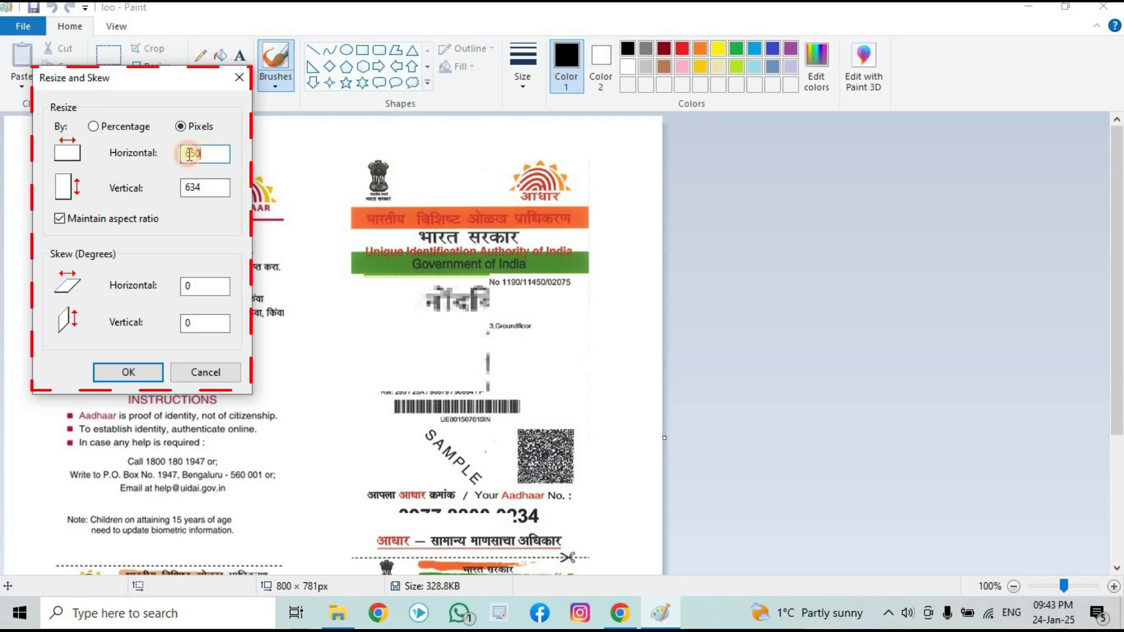
click(127, 372)
Save the resized image under its existing name and close Paint
click(24, 27)
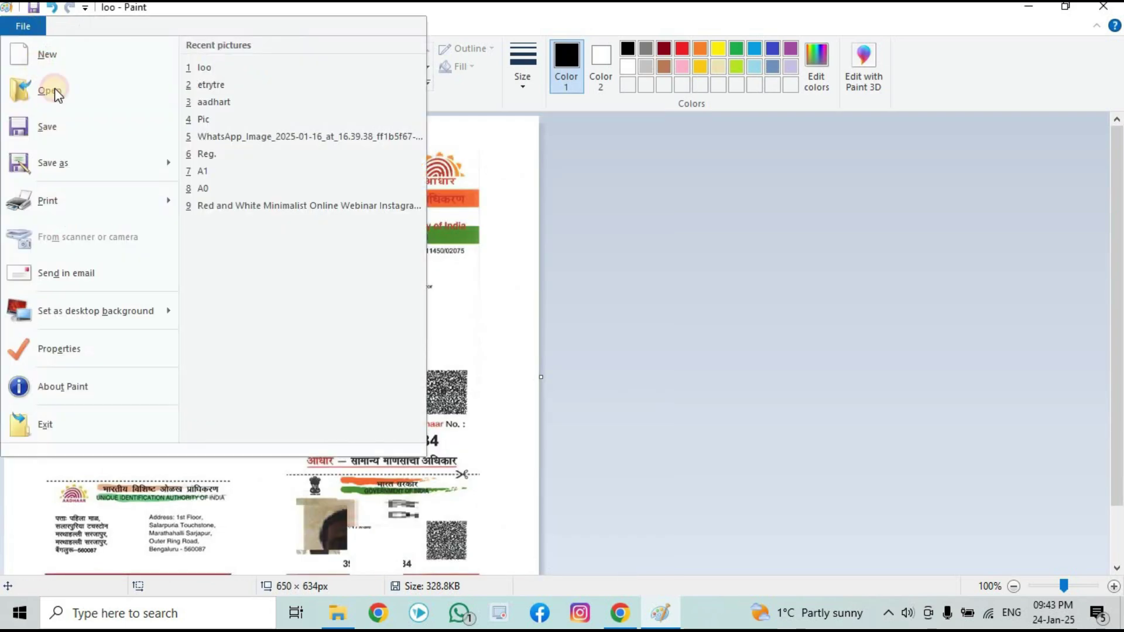
click(48, 127)
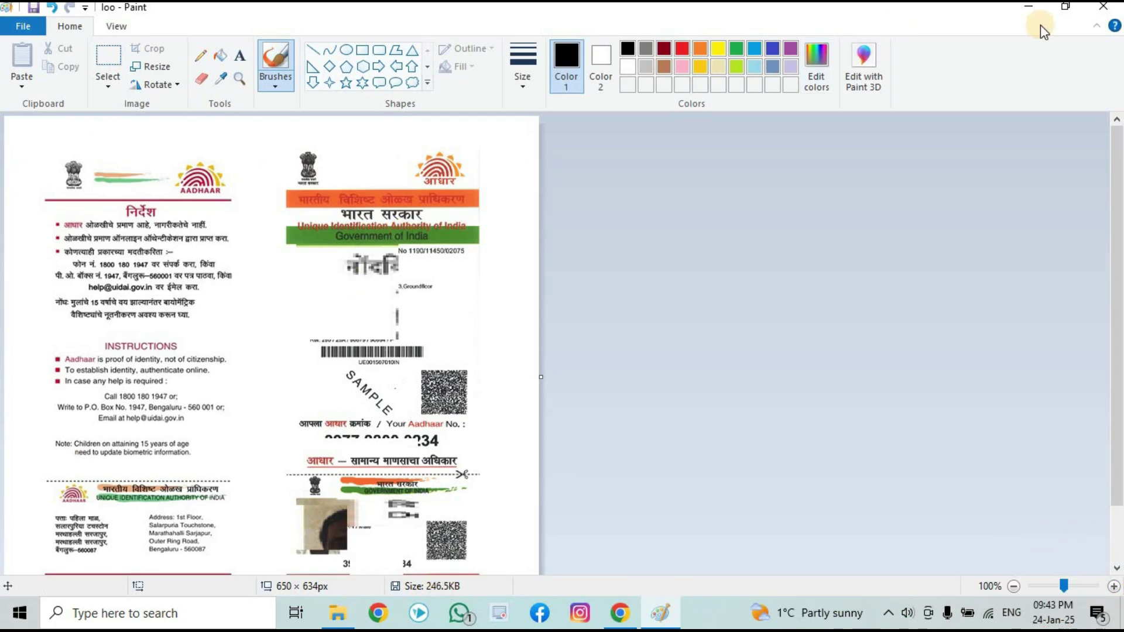
click(1099, 9)
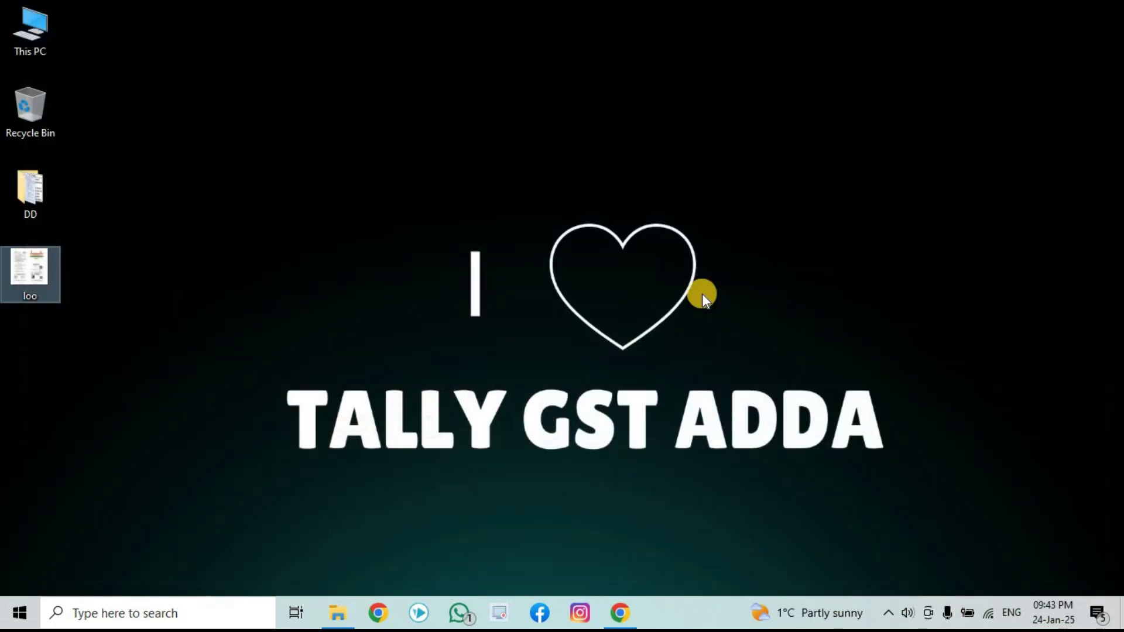
Switch back to Chrome and open the document upload page from the document list
click(618, 613)
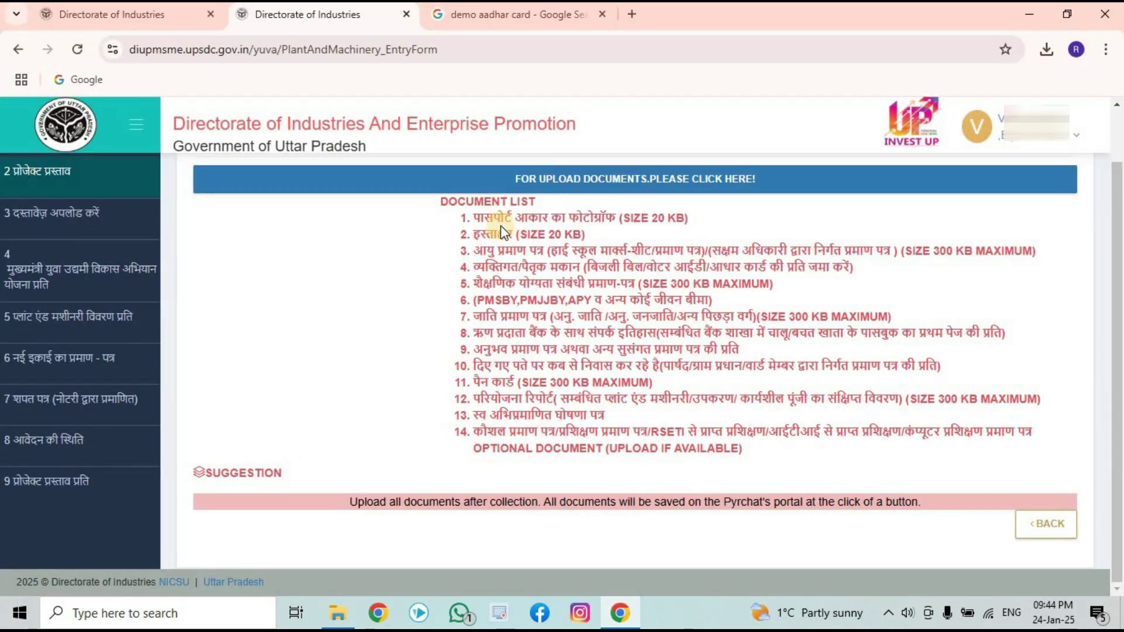
click(644, 182)
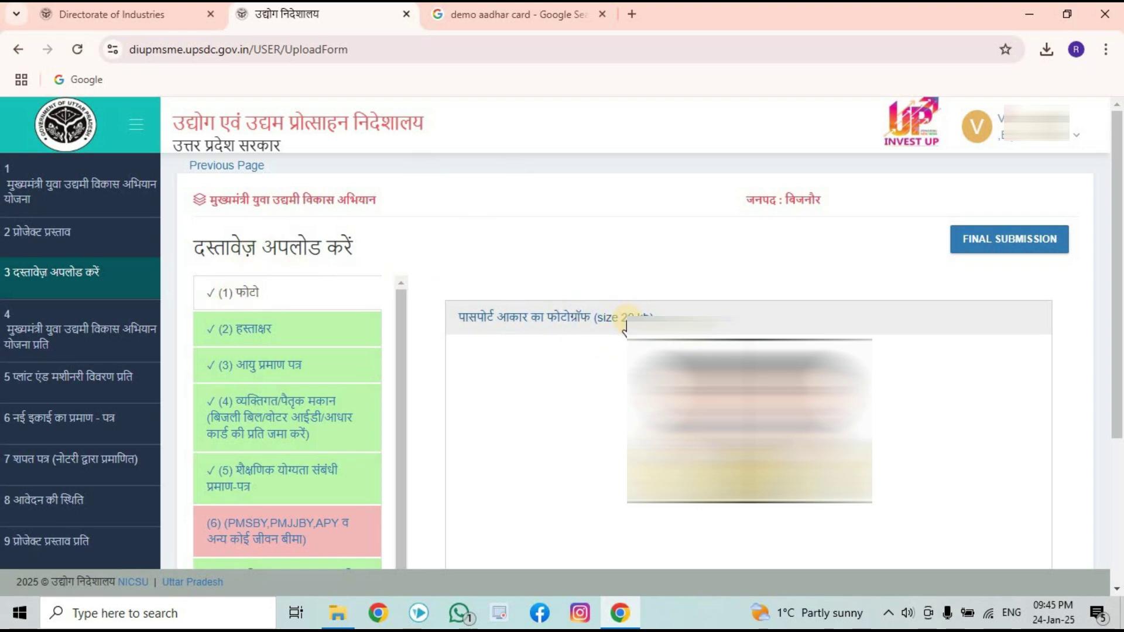
Upload the file Picture from the applicant's folder inside CM Loan on drive G as the passport-size photograph
scroll(422, 334, down, 1)
scroll(423, 334, up, 1)
scroll(536, 268, down, 4)
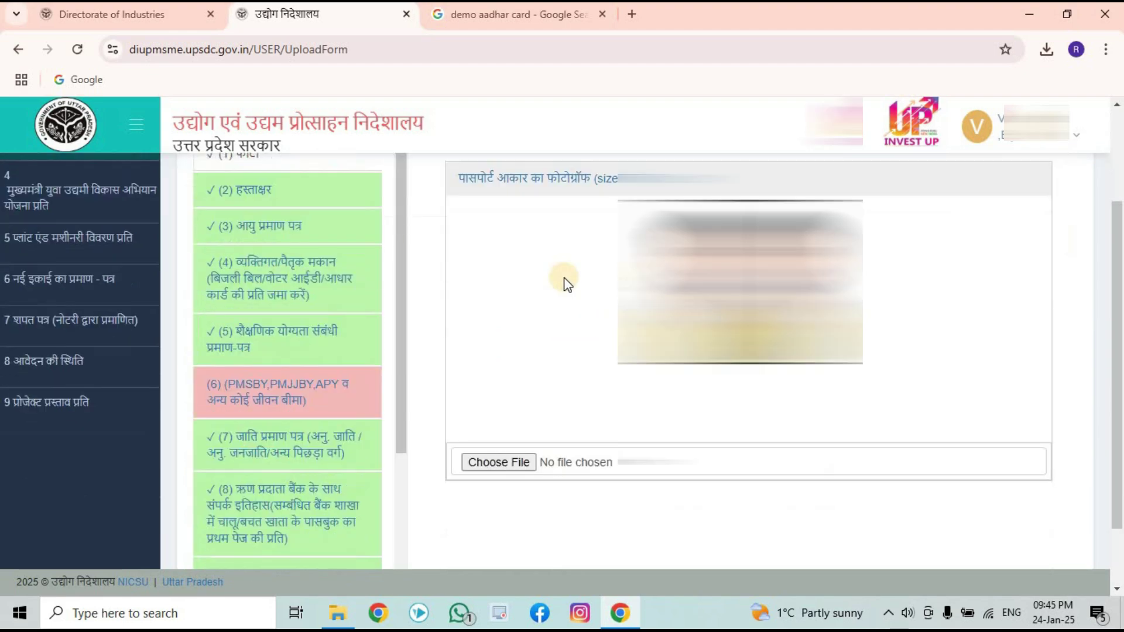
click(508, 381)
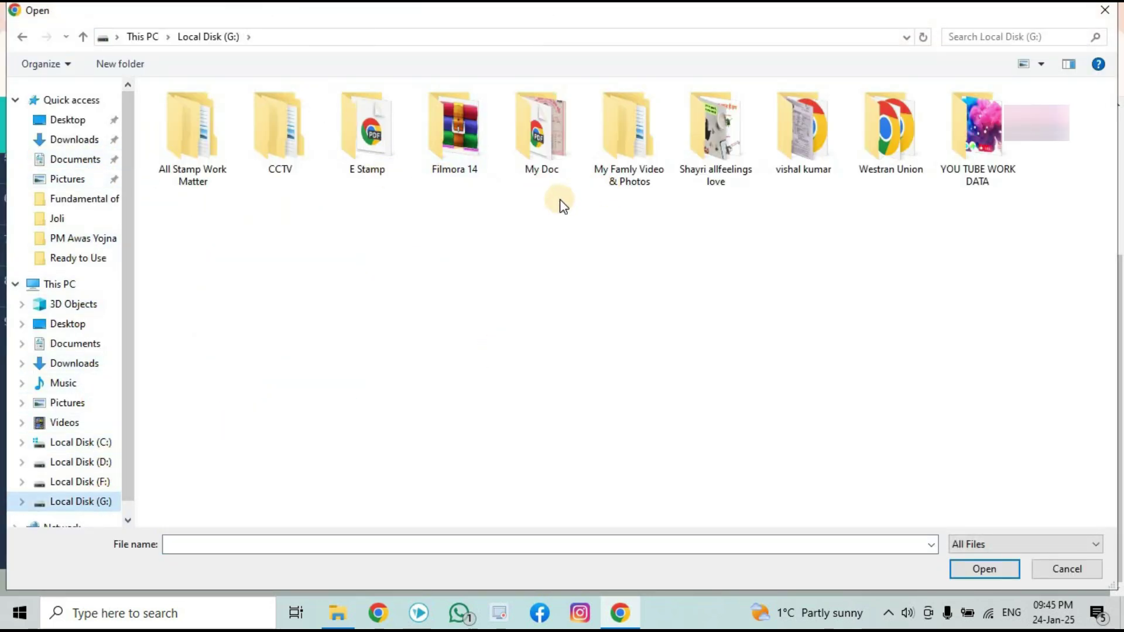
double_click(978, 147)
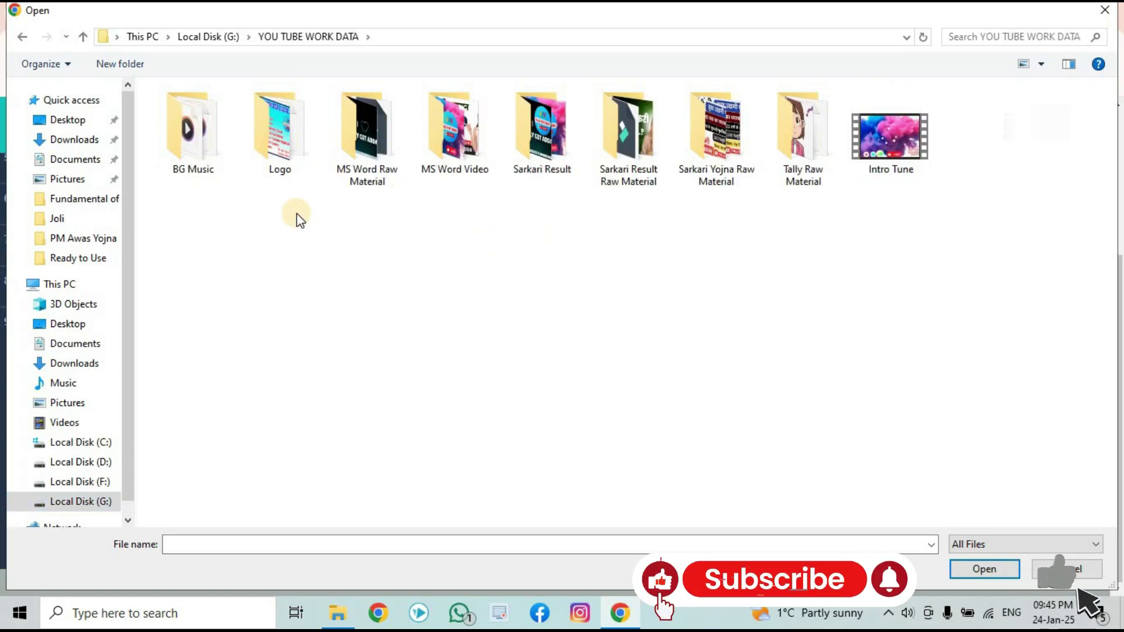
double_click(729, 174)
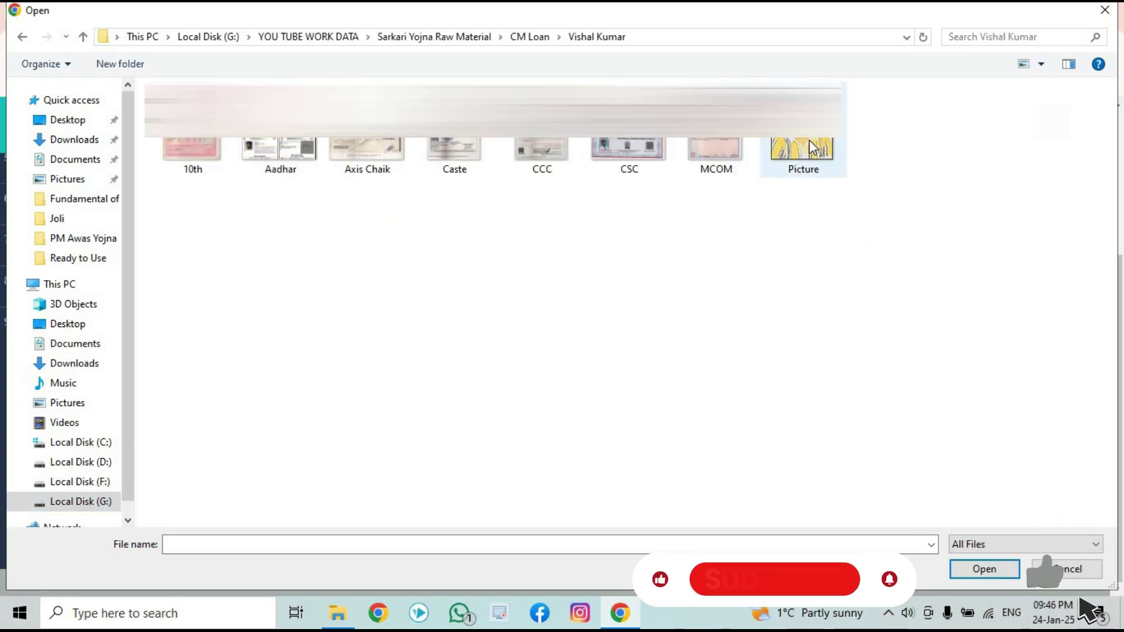
double_click(809, 139)
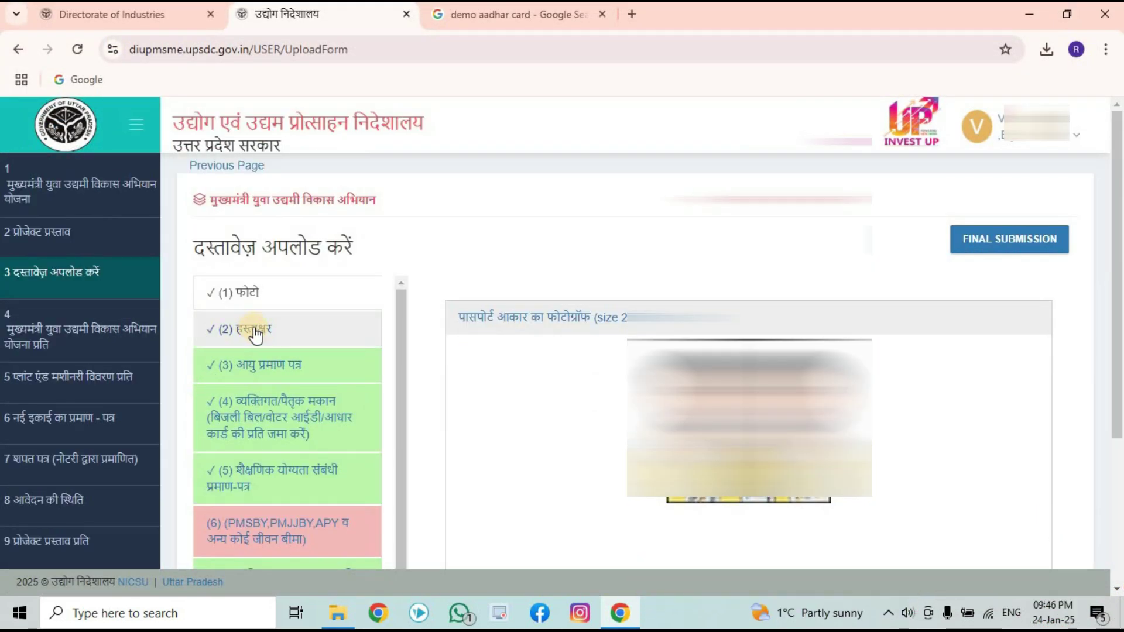
Open the signature document entry and browse the files available for upload without choosing one
click(254, 332)
scroll(546, 283, down, 4)
click(531, 381)
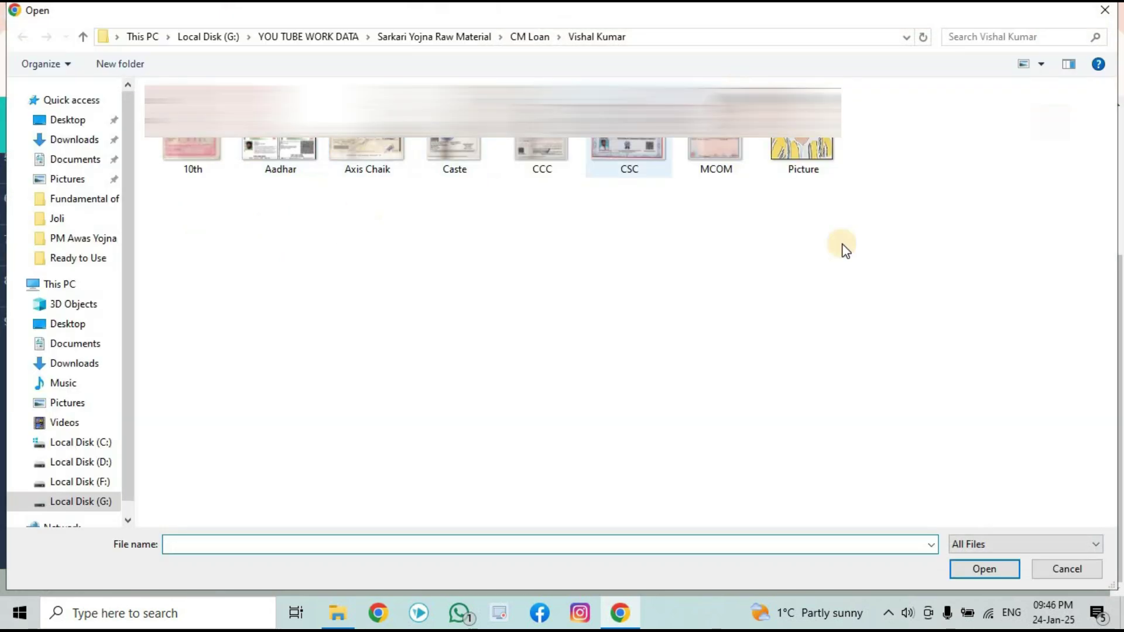
click(1065, 568)
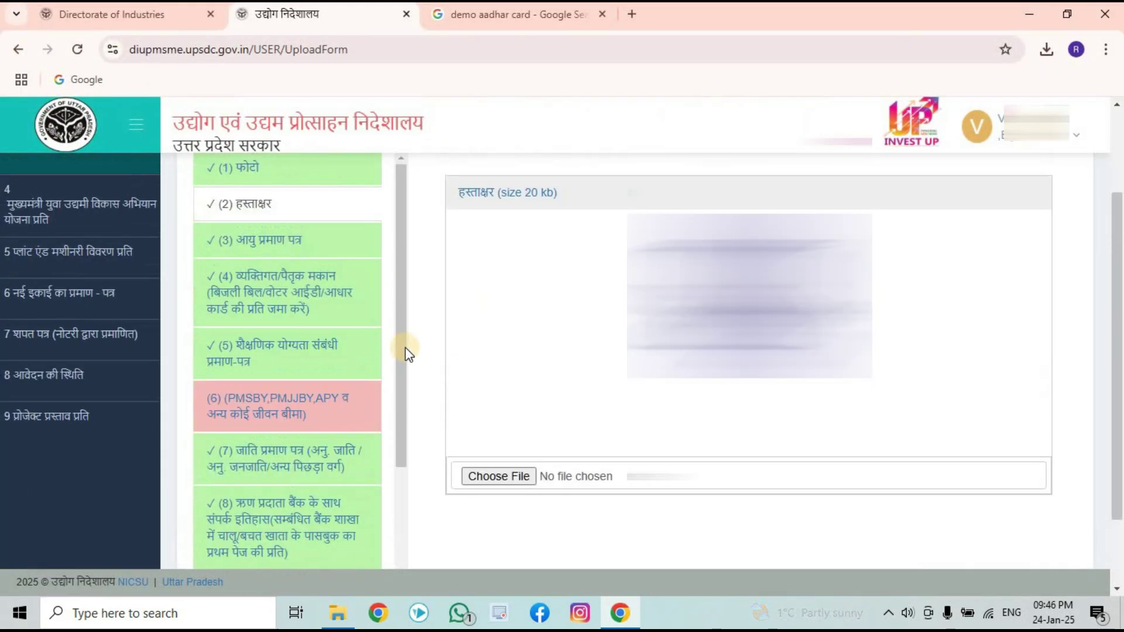
Review the uploaded age certificate and the residence proof document
scroll(406, 346, up, 1)
click(277, 311)
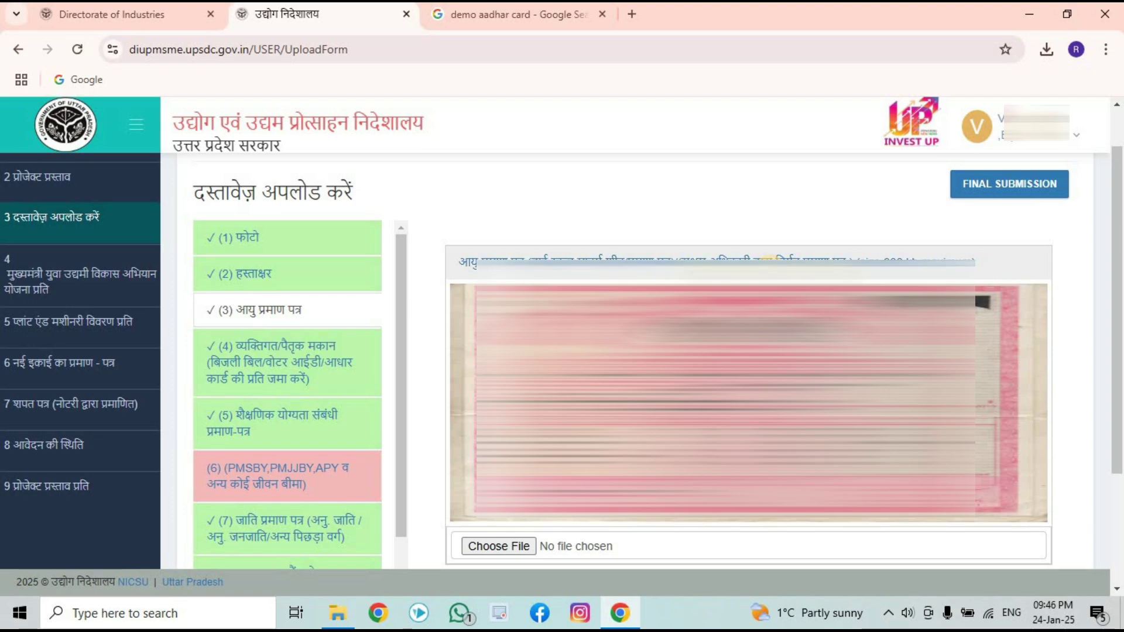
click(297, 358)
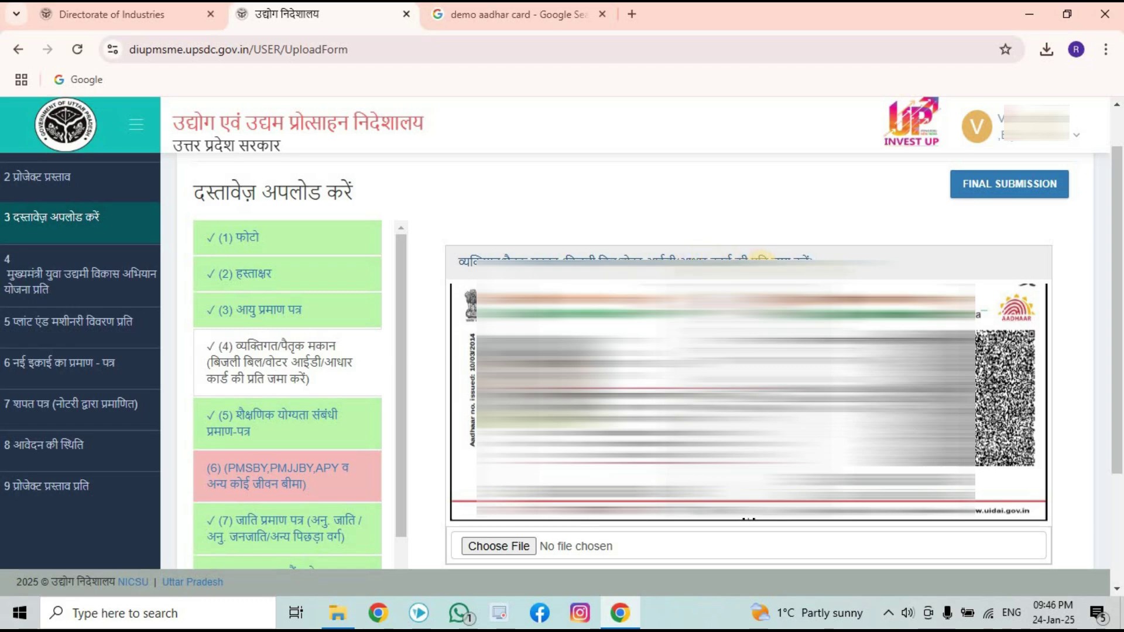
Review the uploaded educational qualification certificate and the entry for PMSBY, PMJJBY, APY or other life insurance
scroll(339, 368, down, 1)
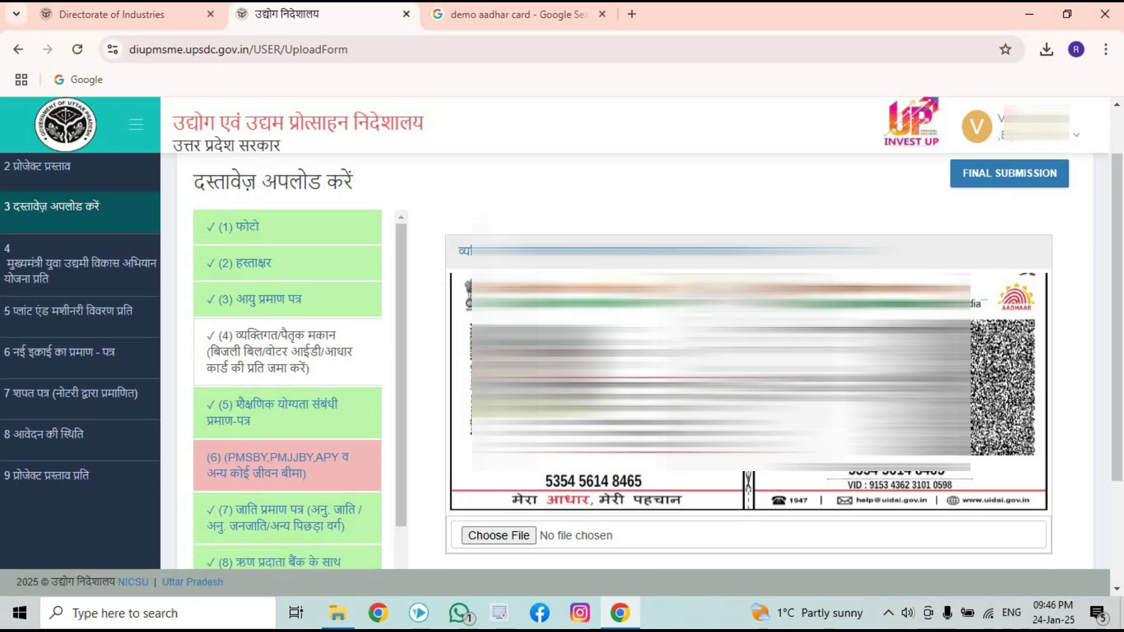
click(298, 339)
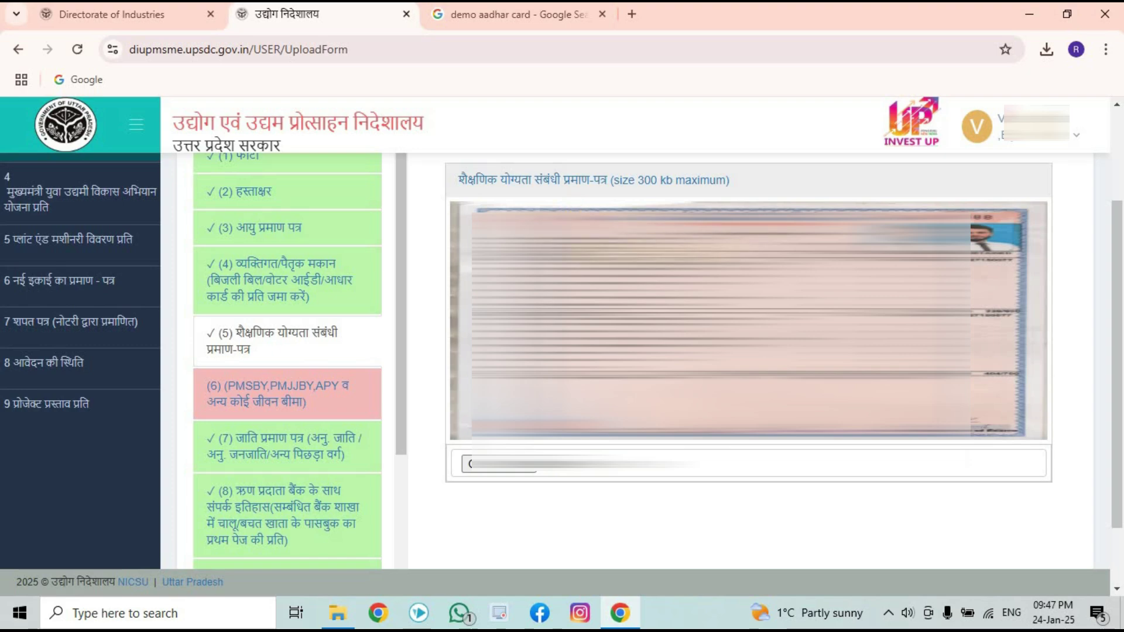
scroll(368, 363, down, 1)
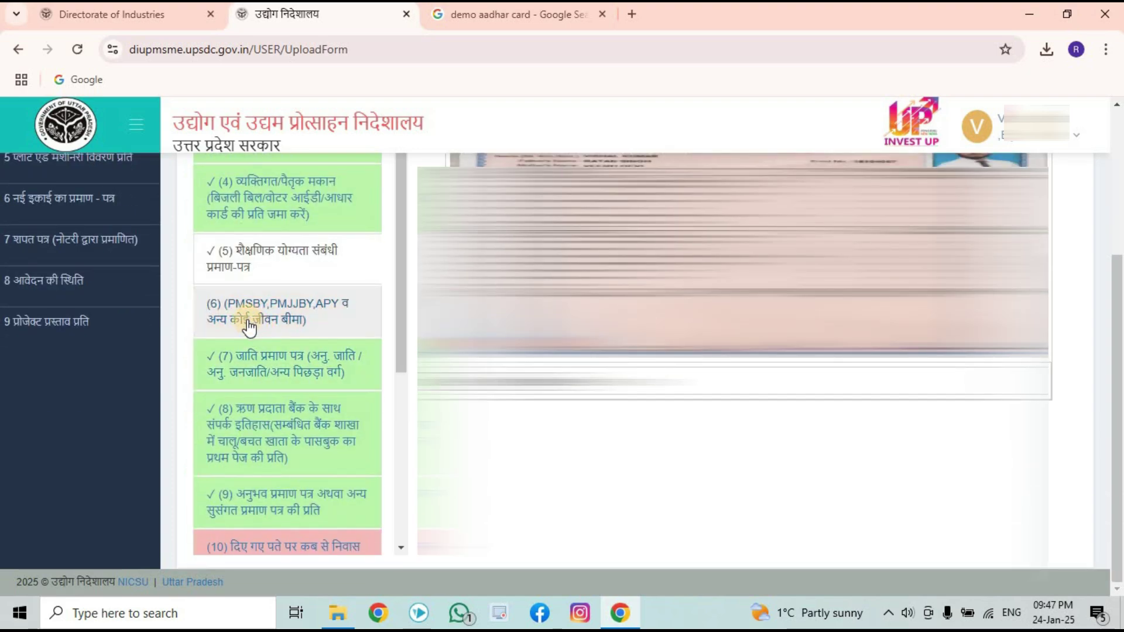
click(292, 319)
scroll(401, 310, up, 1)
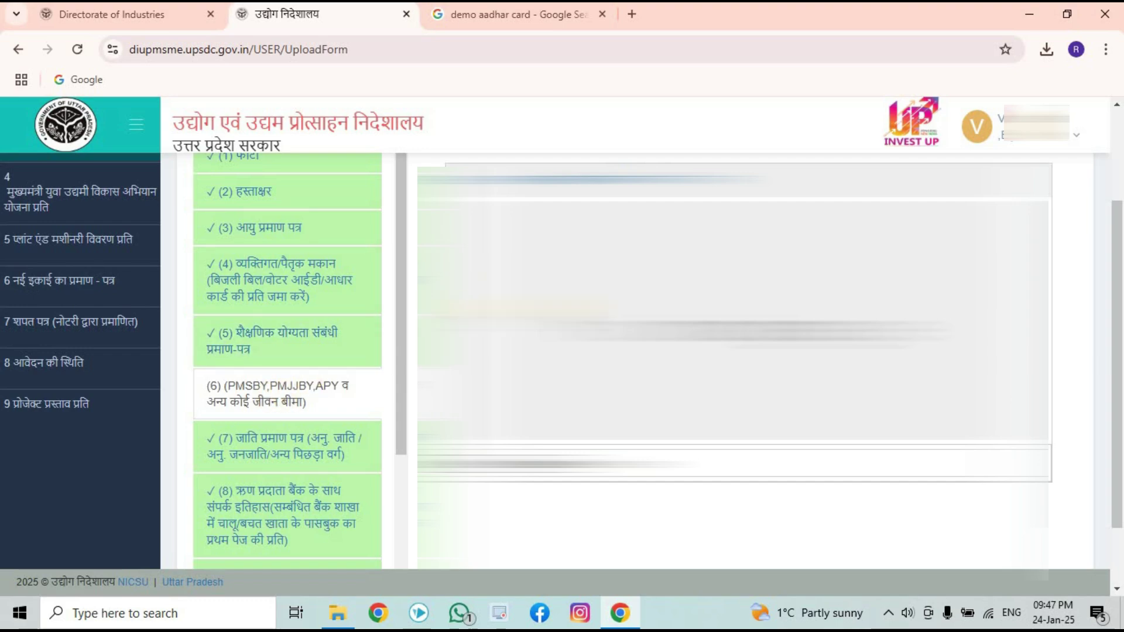
click(319, 389)
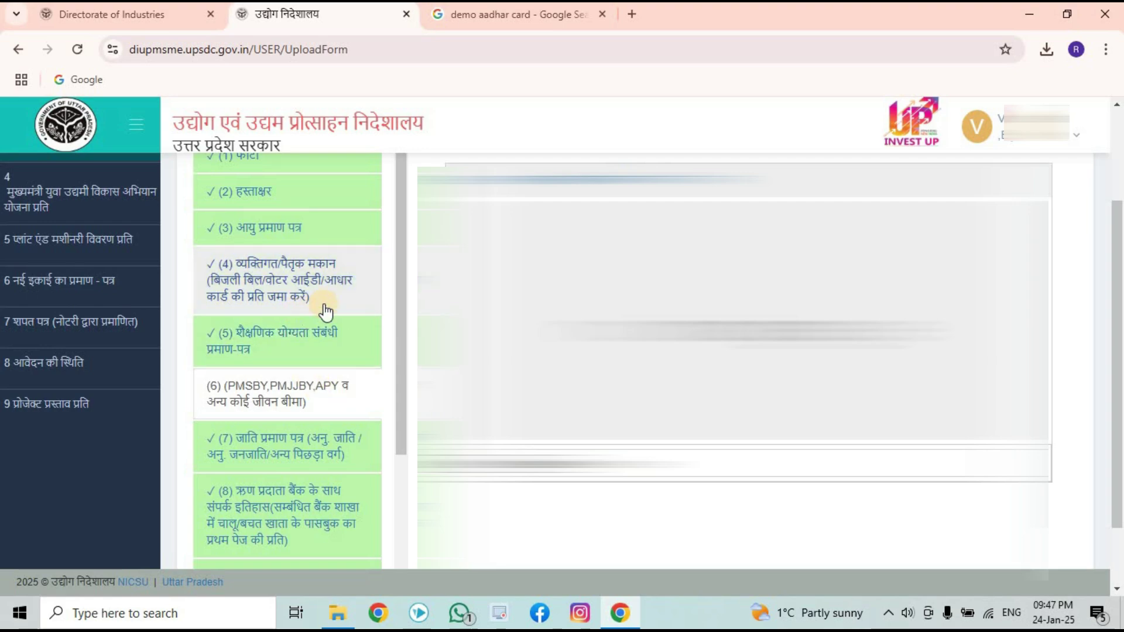
Review the uploaded caste certificate and the bank passbook document in entries 7 and 8
click(286, 446)
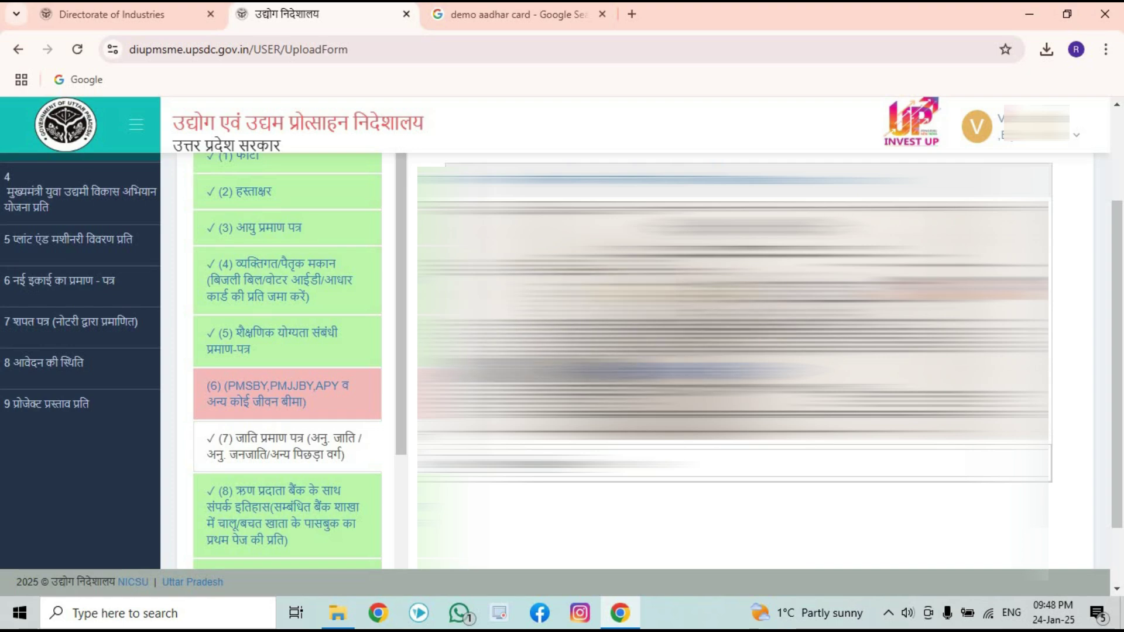
scroll(261, 456, down, 1)
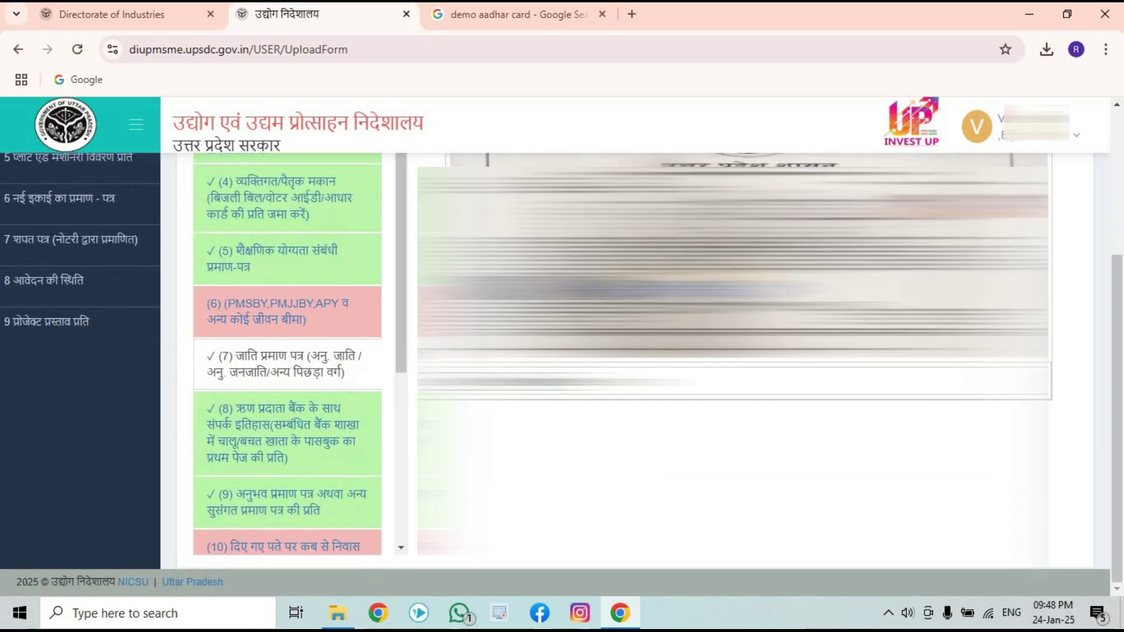
scroll(261, 457, down, 1)
click(283, 430)
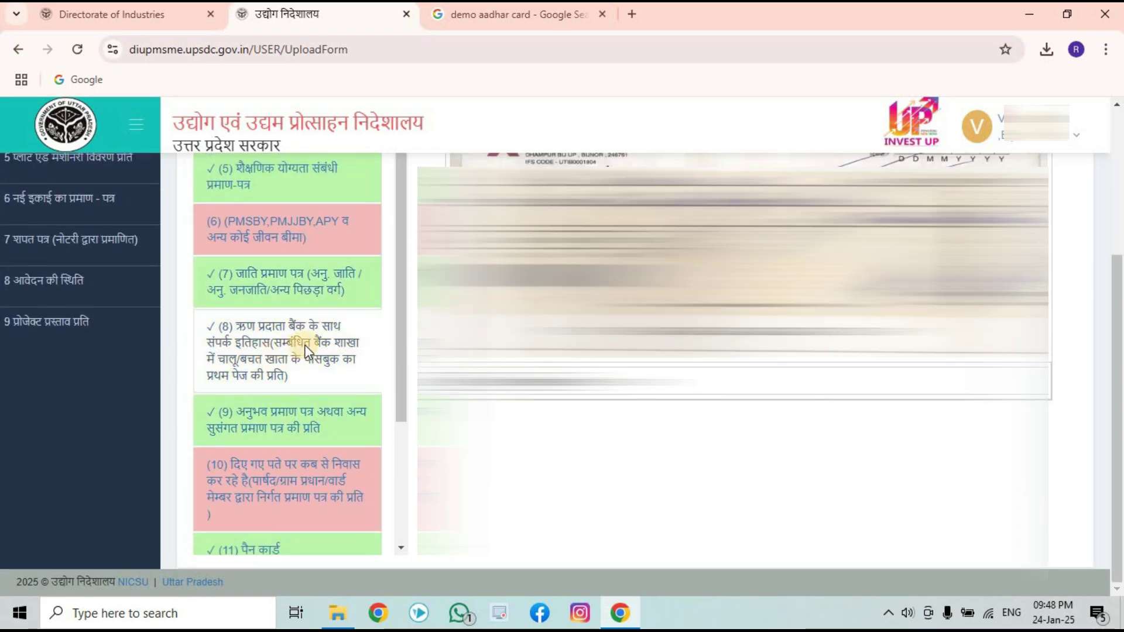
scroll(636, 360, up, 3)
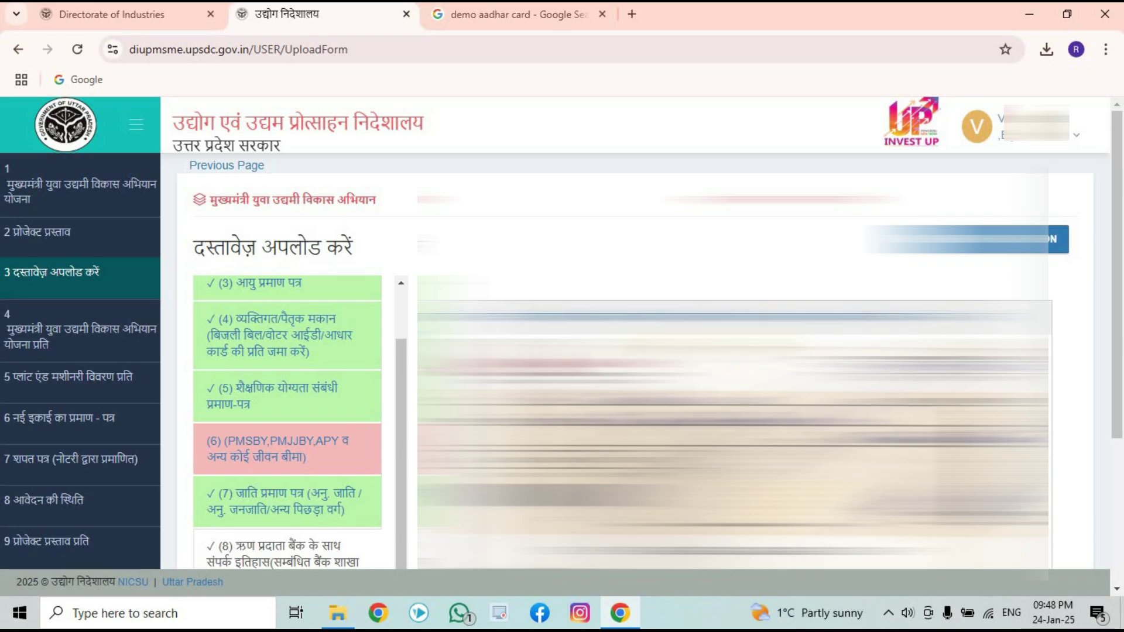
scroll(299, 474, down, 1)
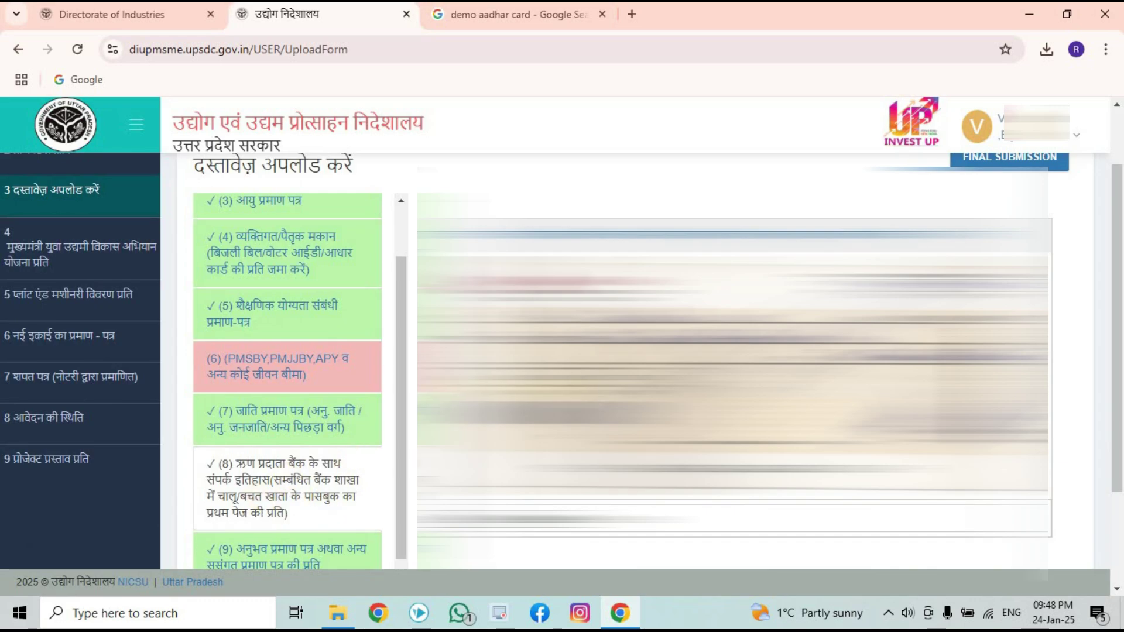
scroll(585, 362, up, 1)
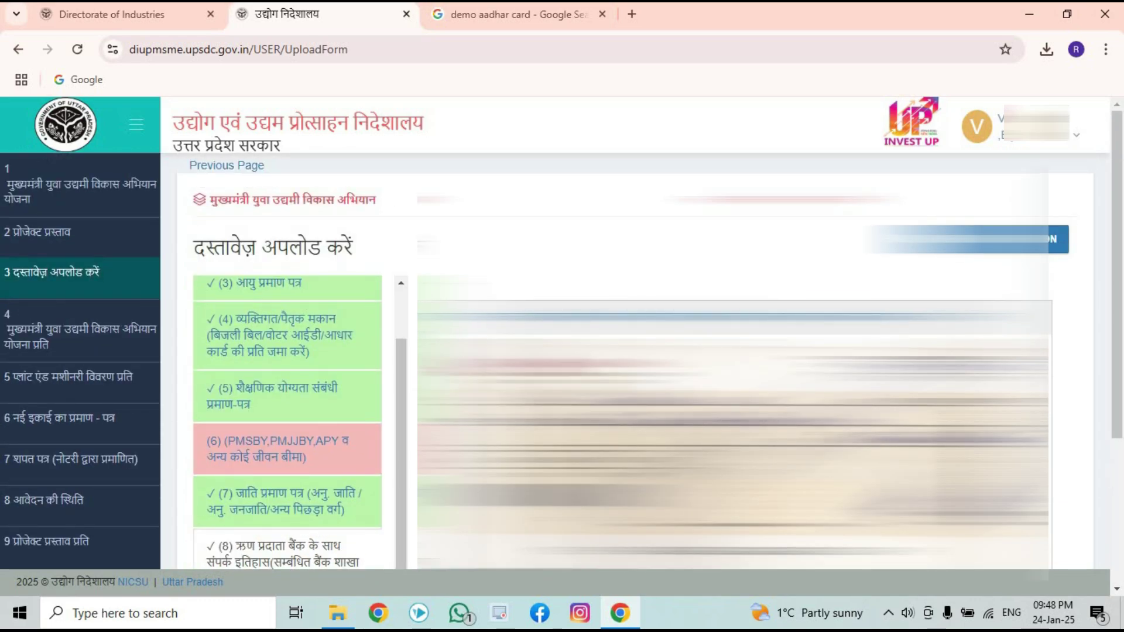
scroll(561, 351, down, 2)
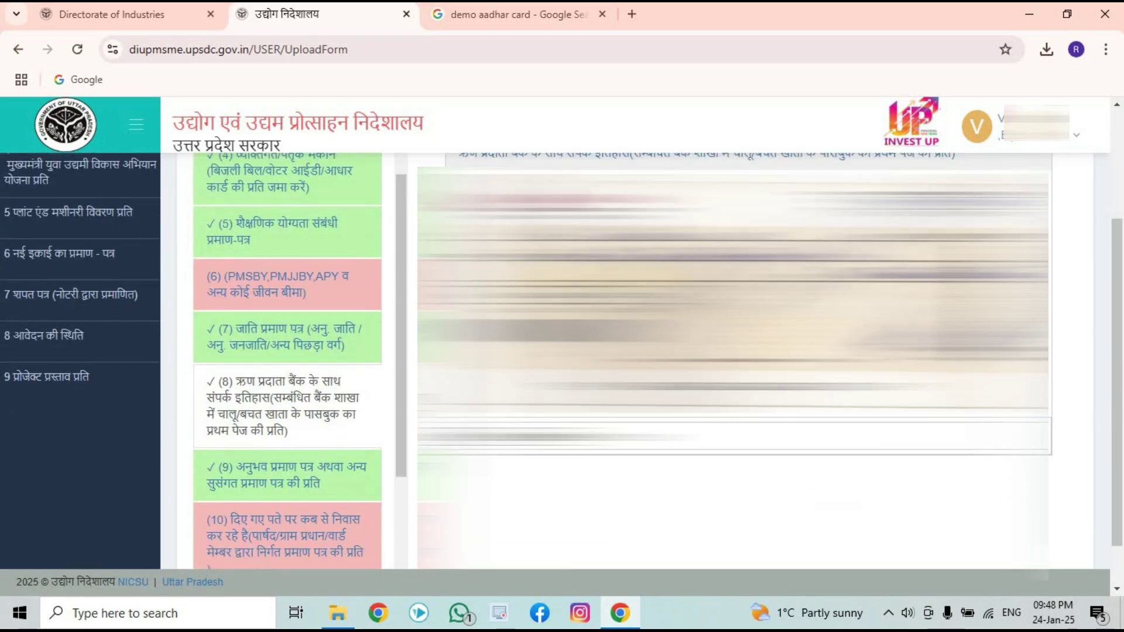
Review the uploaded experience certificate and the entry for the residence-duration certificate issued by the councillor or village head
scroll(562, 351, down, 1)
click(363, 419)
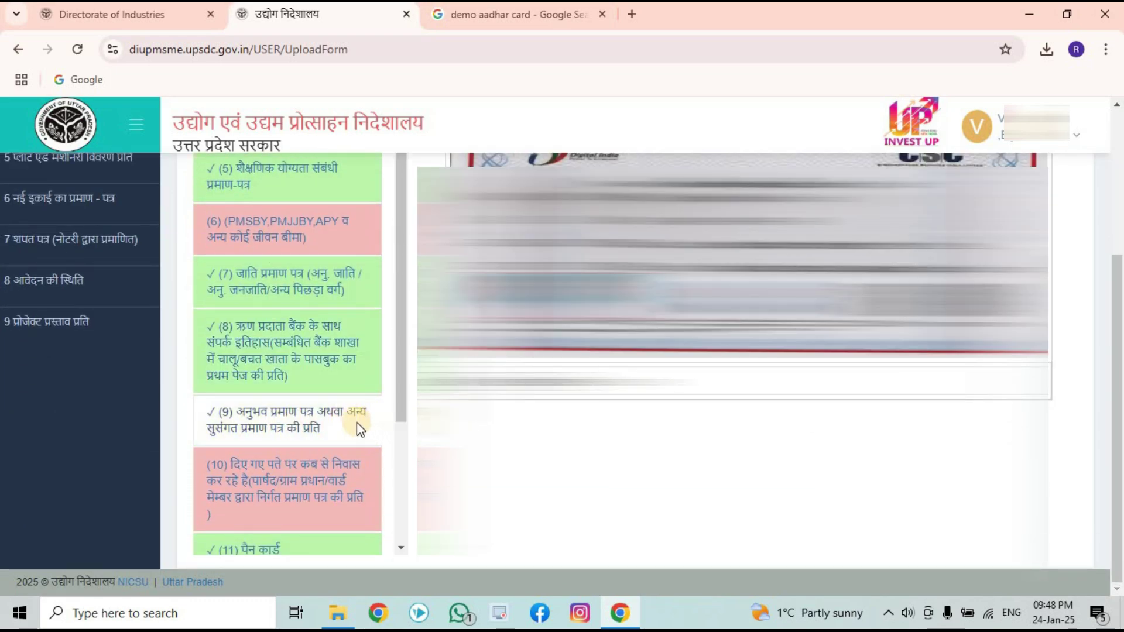
scroll(562, 351, up, 2)
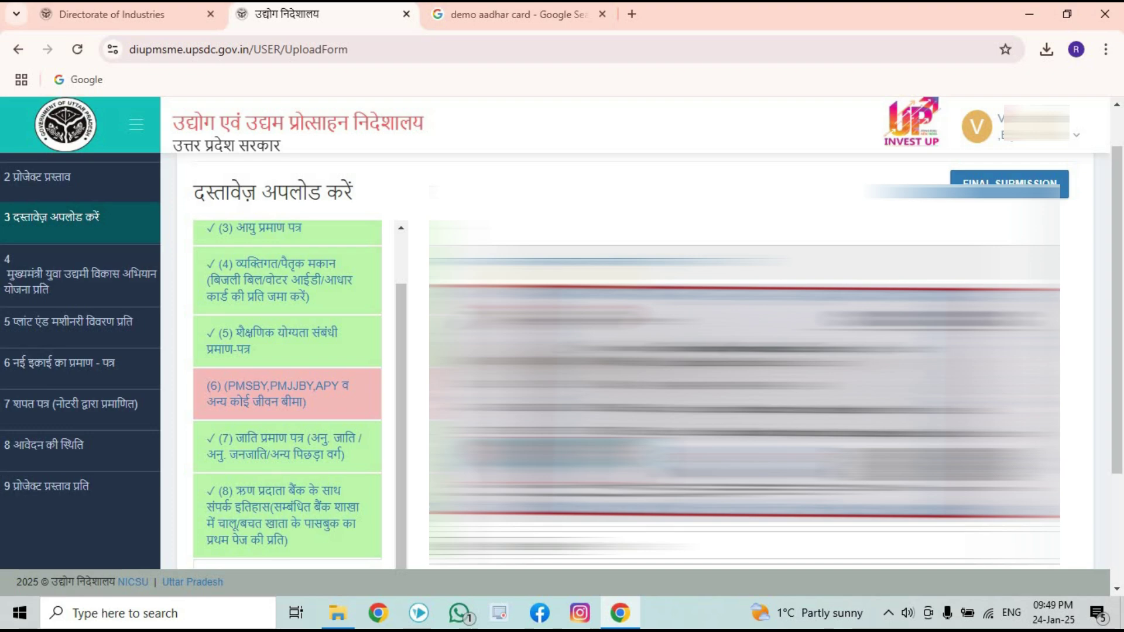
scroll(410, 386, down, 3)
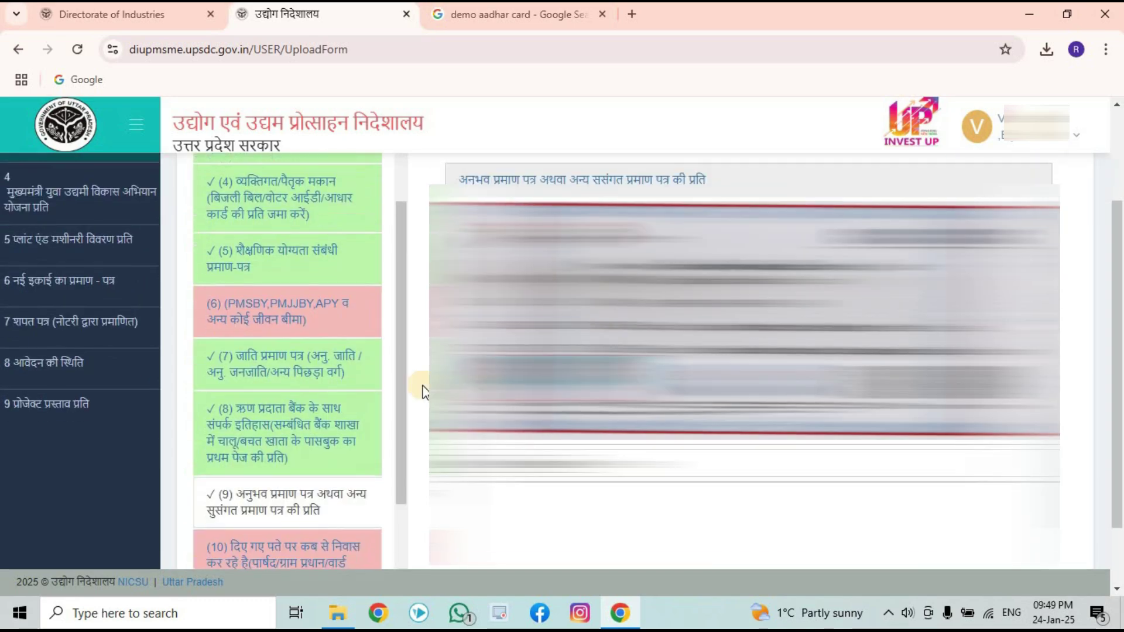
scroll(368, 422, down, 2)
scroll(360, 441, down, 3)
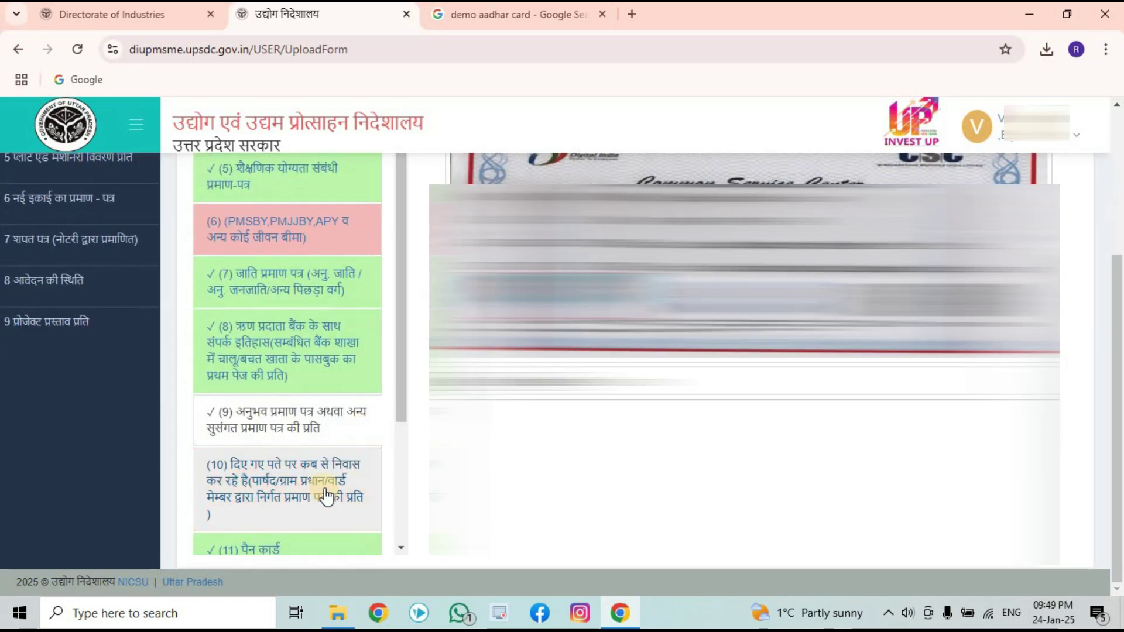
click(314, 421)
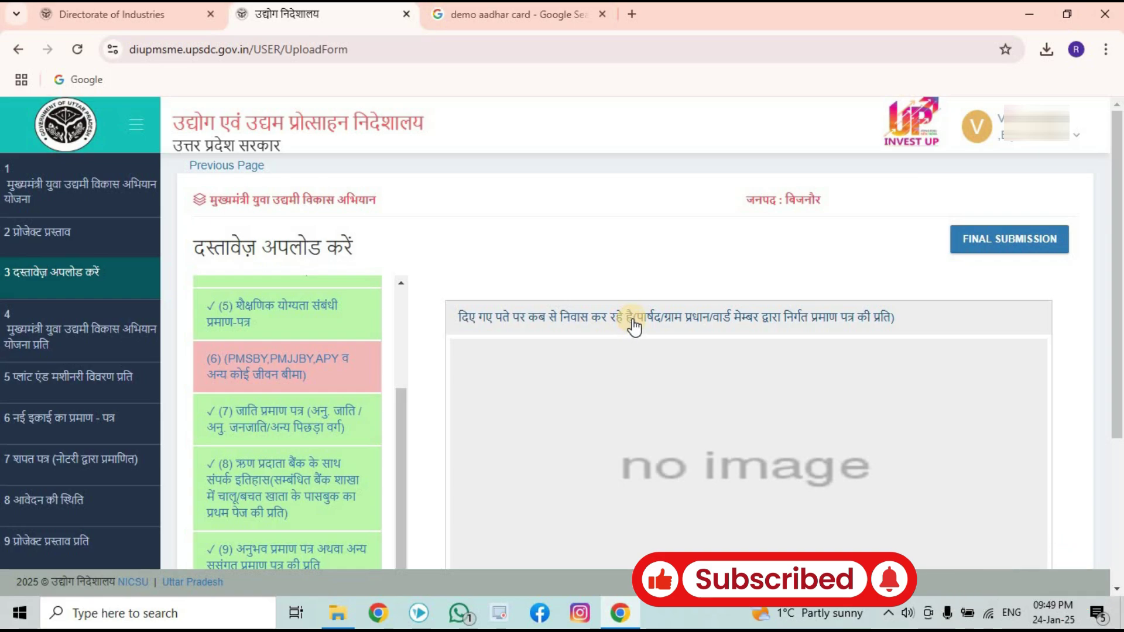
key(alt+Tab)
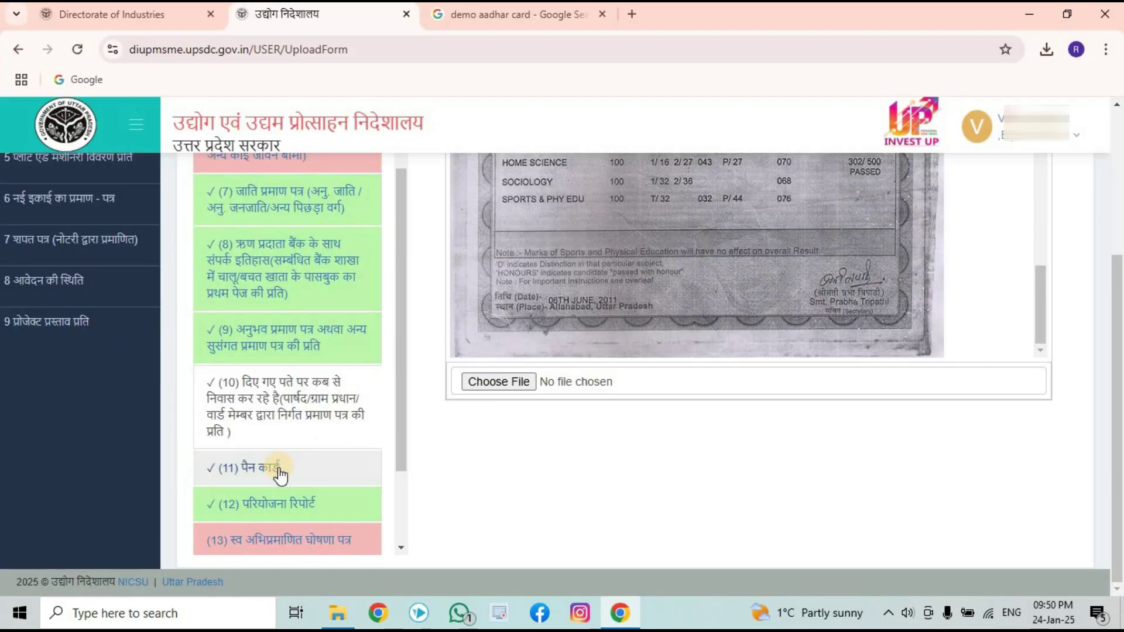
Review the documents uploaded under the PAN card and project report entries
click(294, 467)
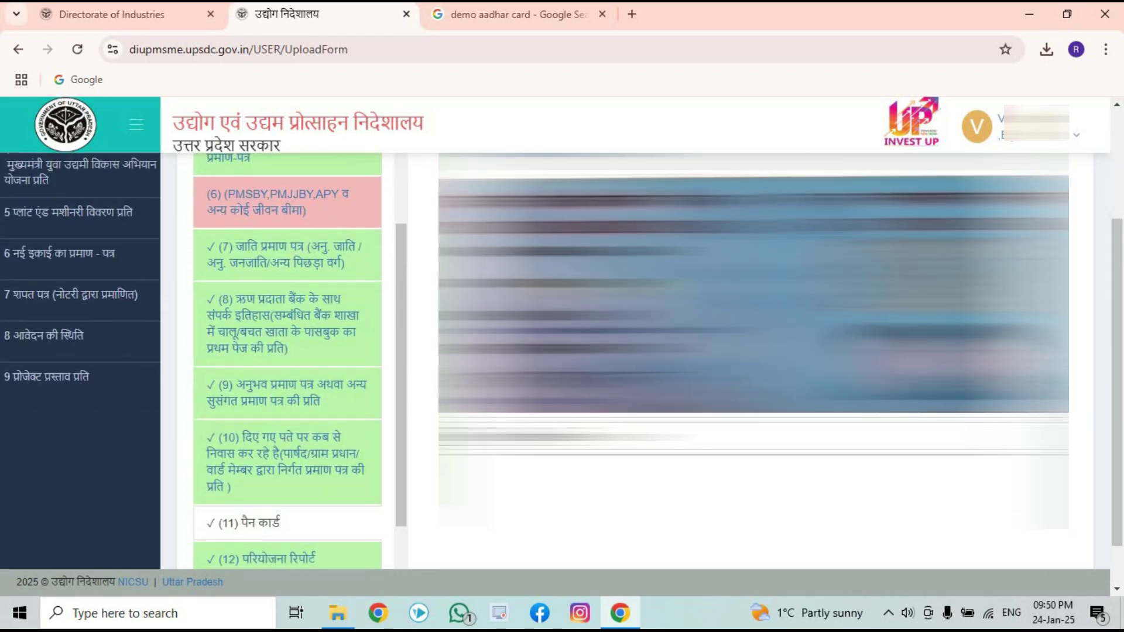
scroll(562, 360, down, 1)
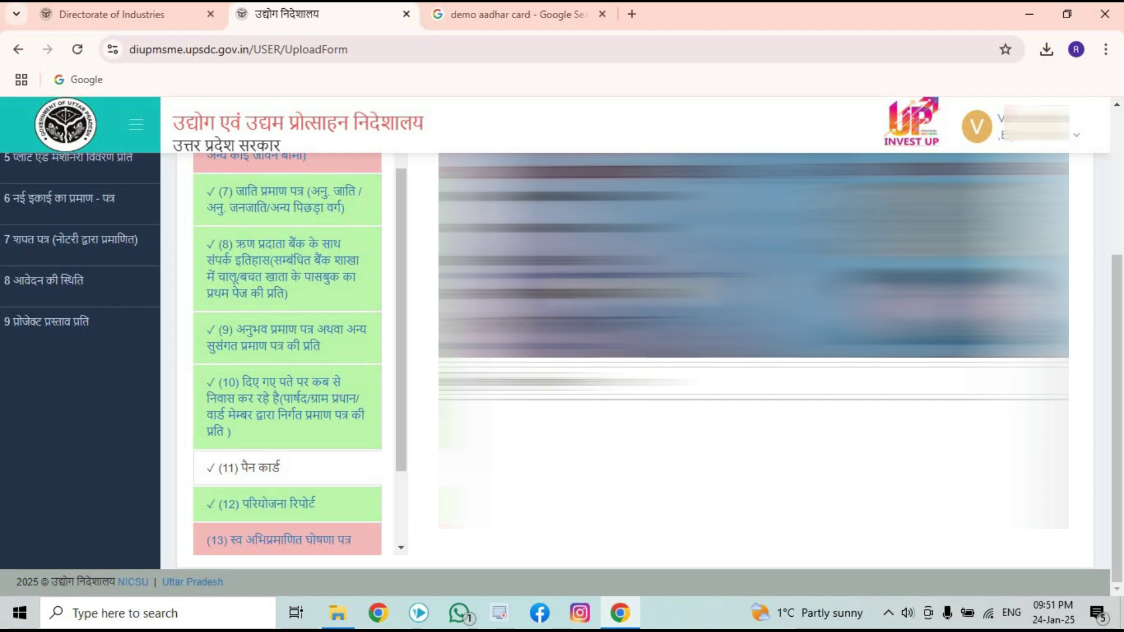
click(276, 505)
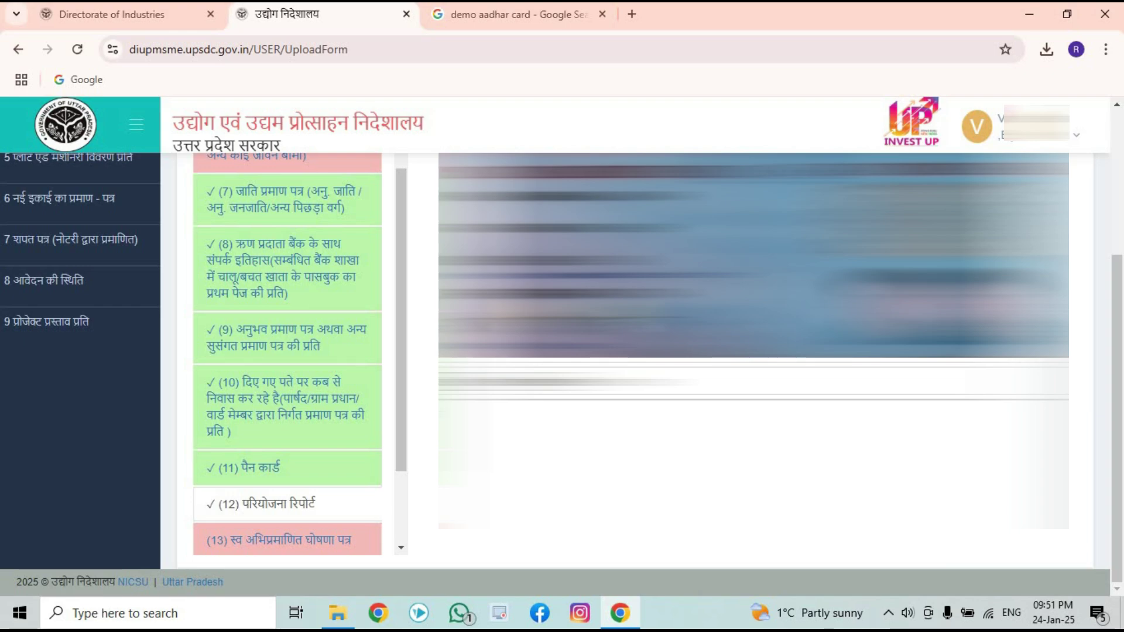
Open the self-attested declaration entry and examine its preview and file upload area
click(311, 543)
scroll(585, 404, up, 3)
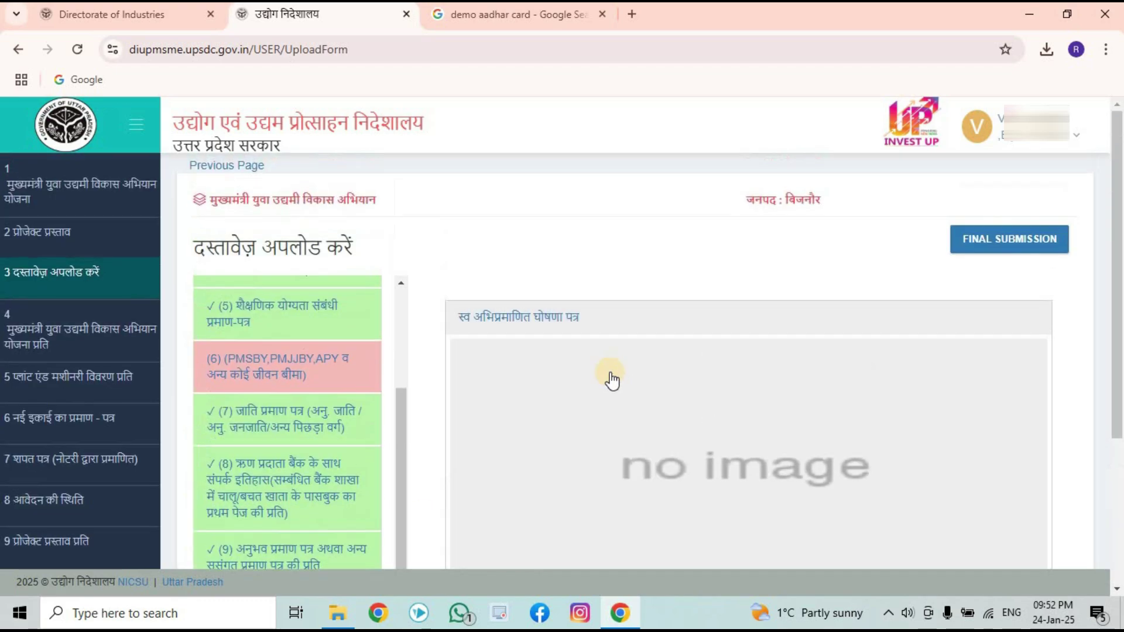
scroll(611, 381, down, 4)
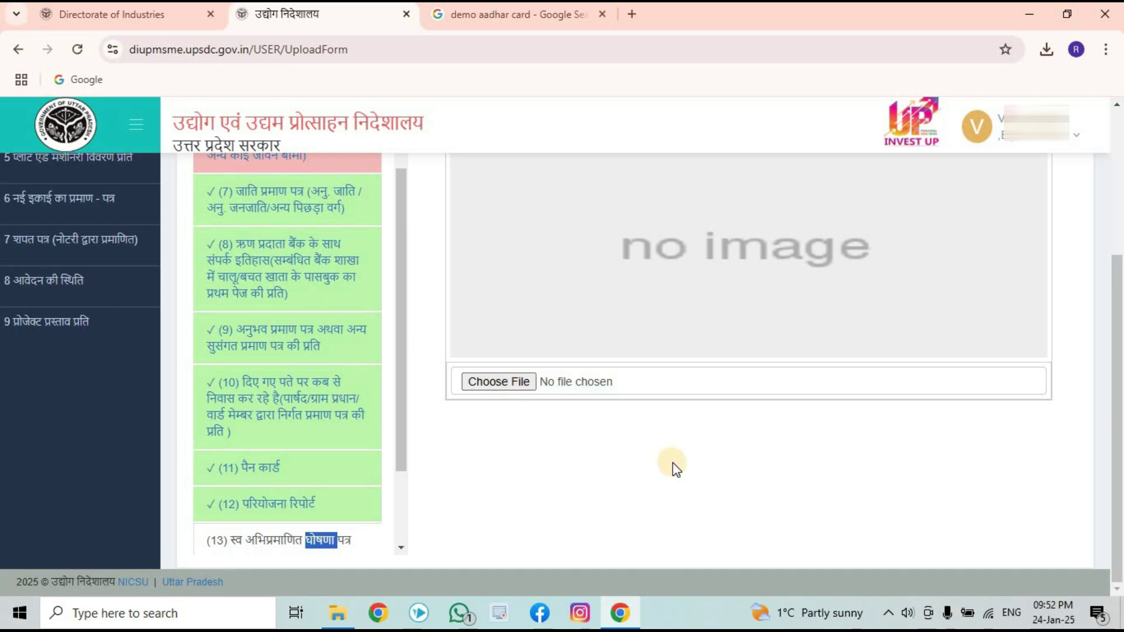
click(527, 486)
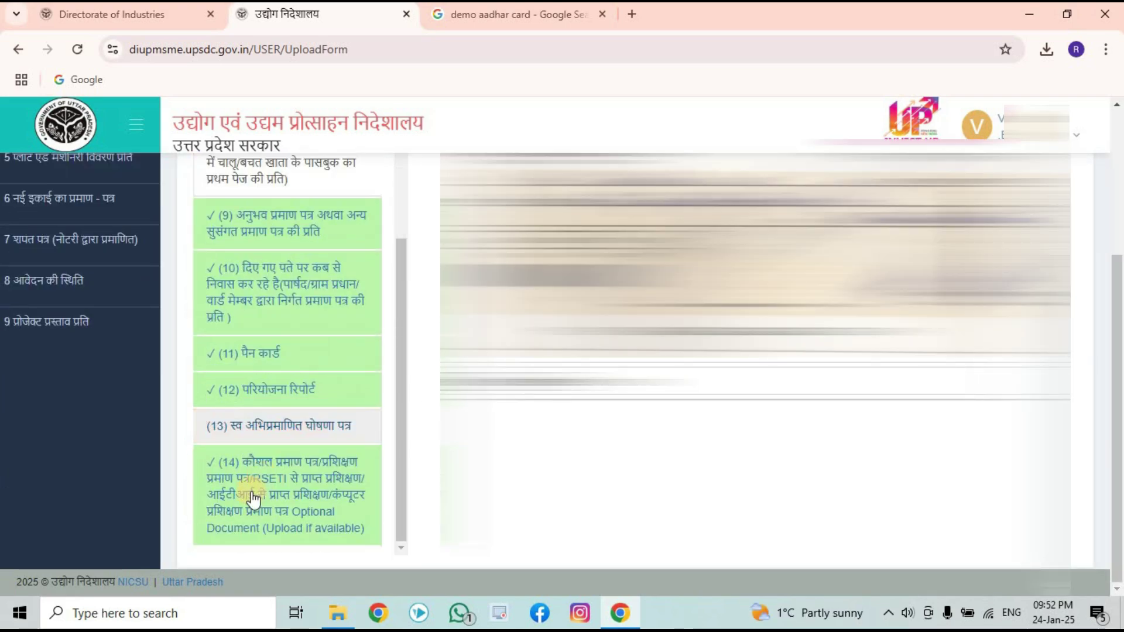
Review the optional skill or training certificate, check the rest of the document list, and reopen the project report entry
click(230, 468)
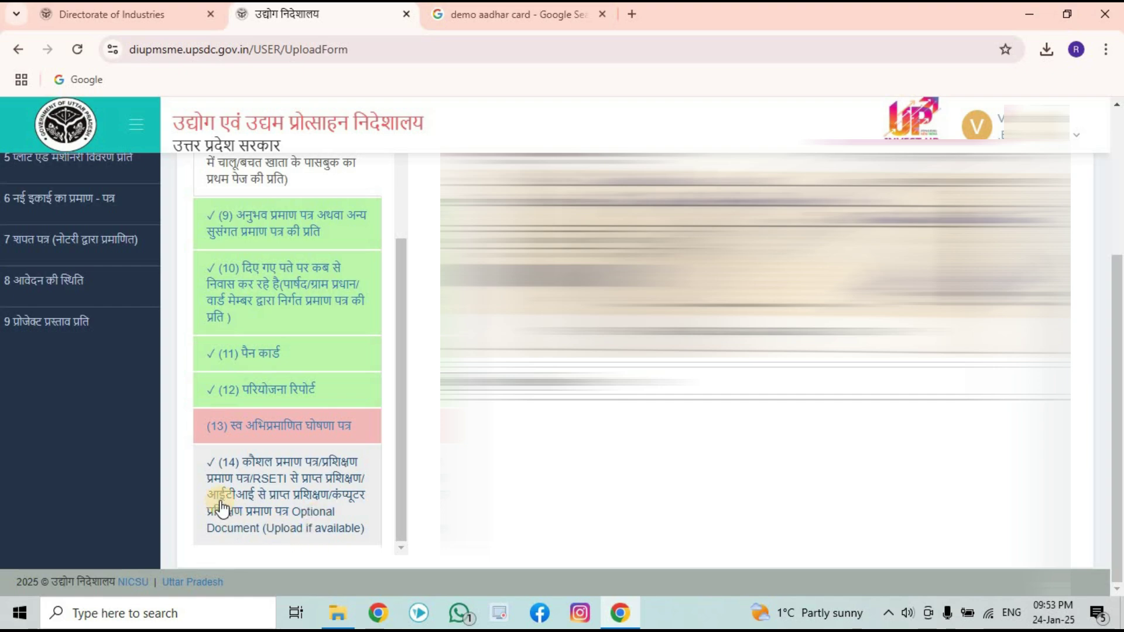
click(301, 522)
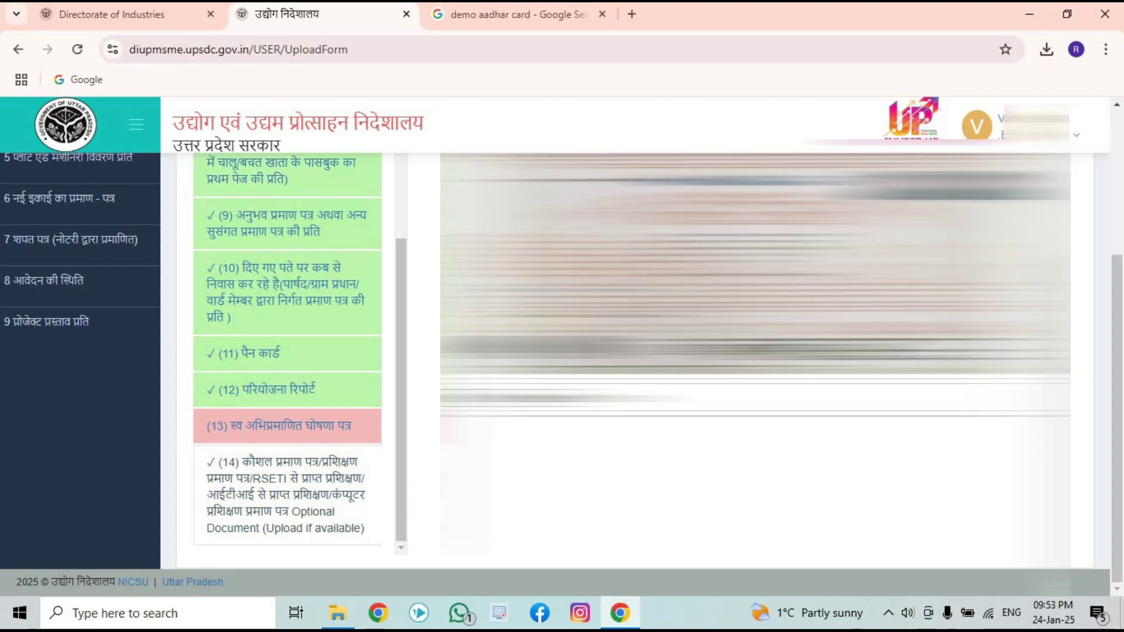
scroll(346, 465, up, 10)
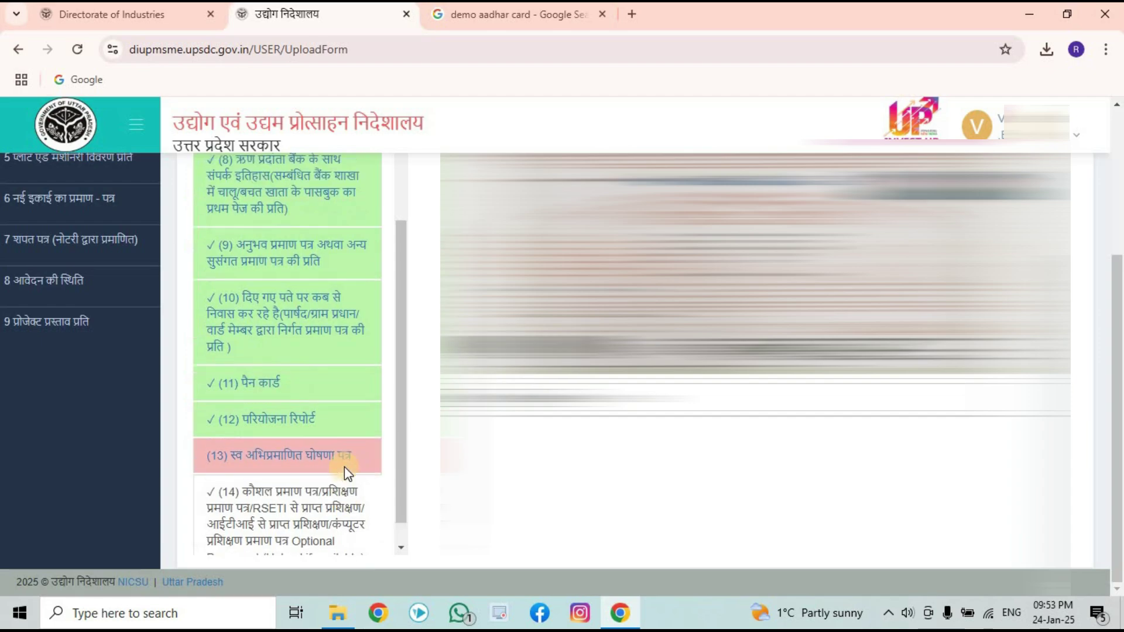
scroll(418, 322, down, 4)
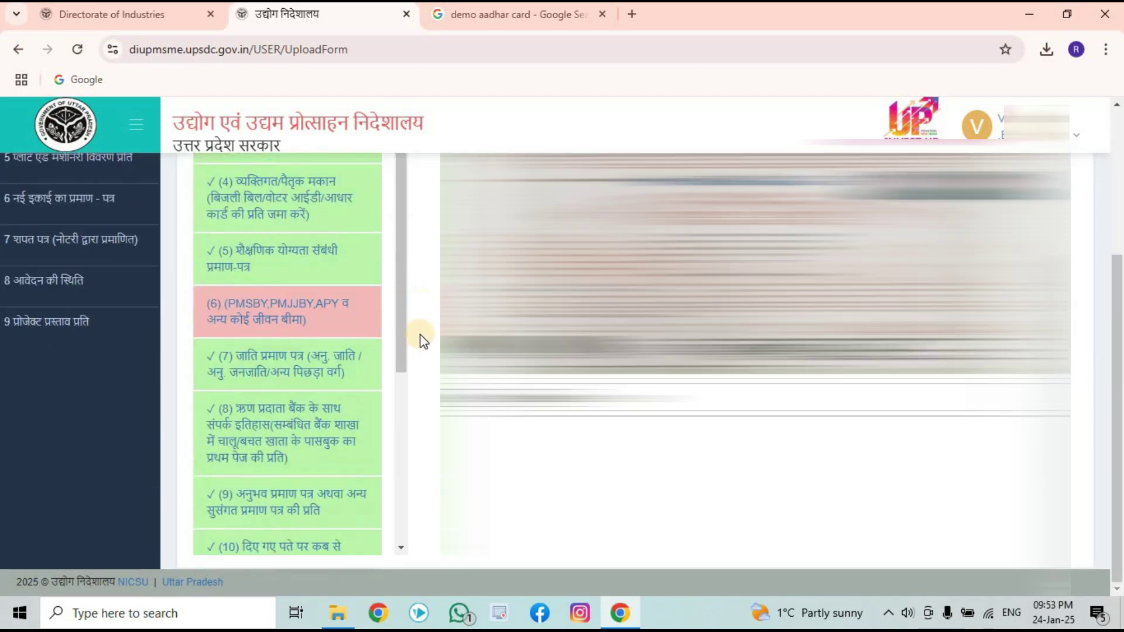
scroll(290, 433, down, 3)
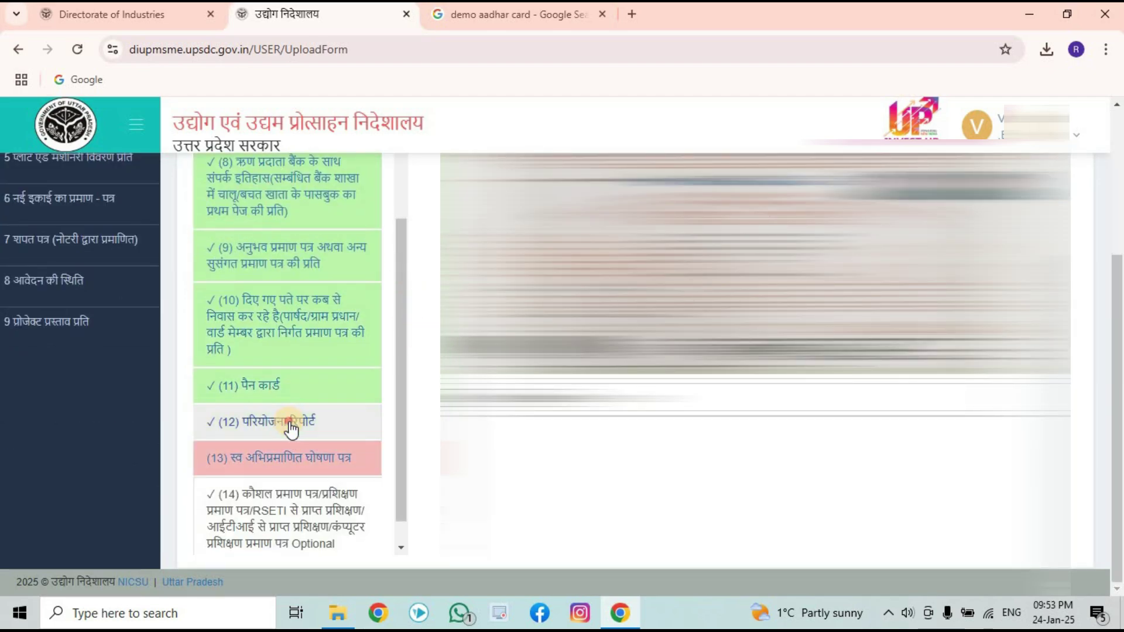
click(291, 422)
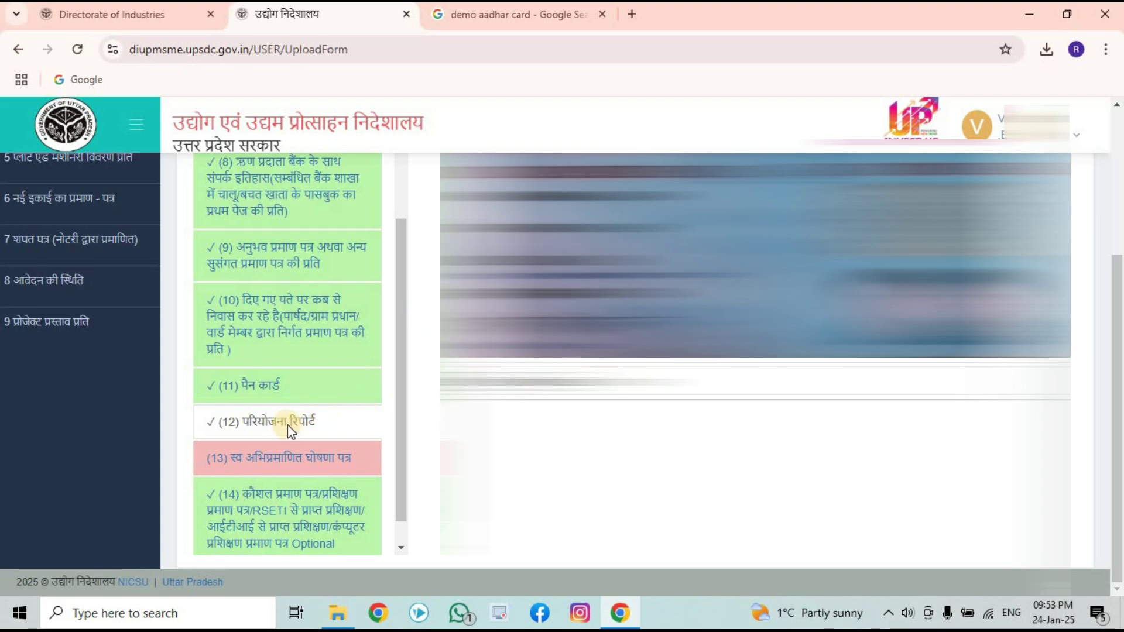
Try to make the final submission of the documents and dismiss the alert
scroll(414, 424, up, 4)
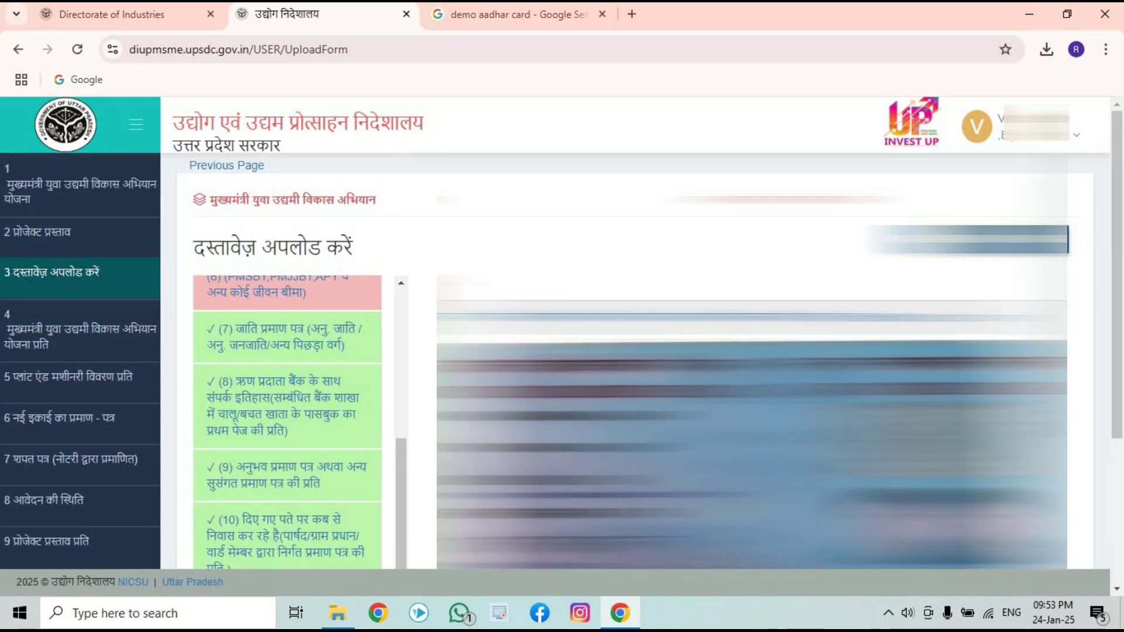
click(966, 239)
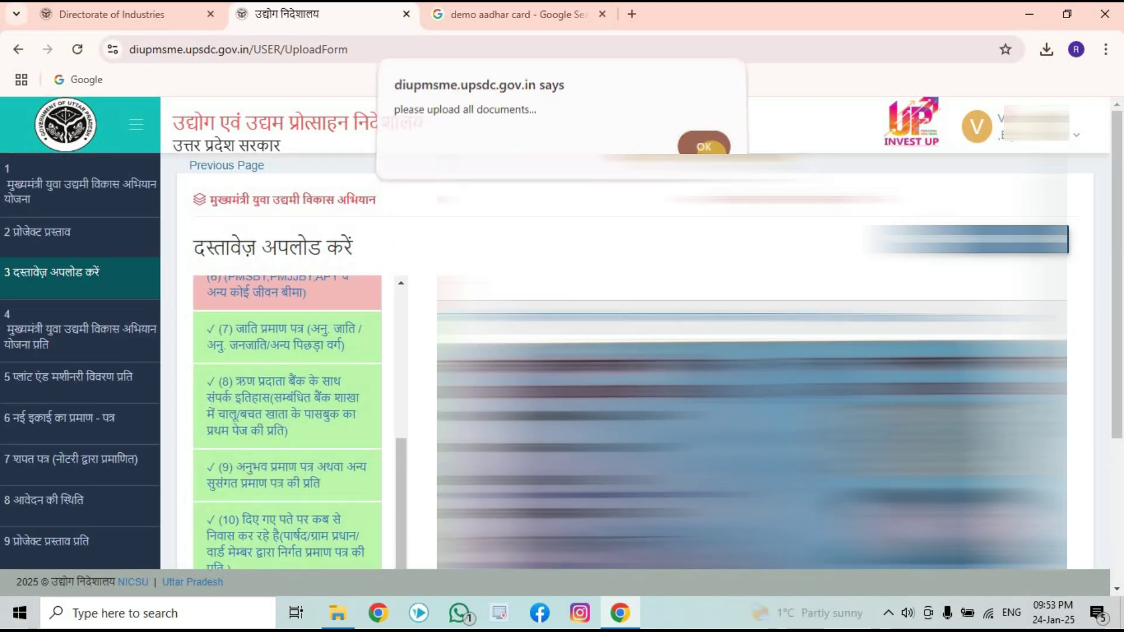
click(702, 148)
Check the self-attested declaration entry in the document list and make the final submission of the documents to open the application draft
scroll(292, 398, down, 5)
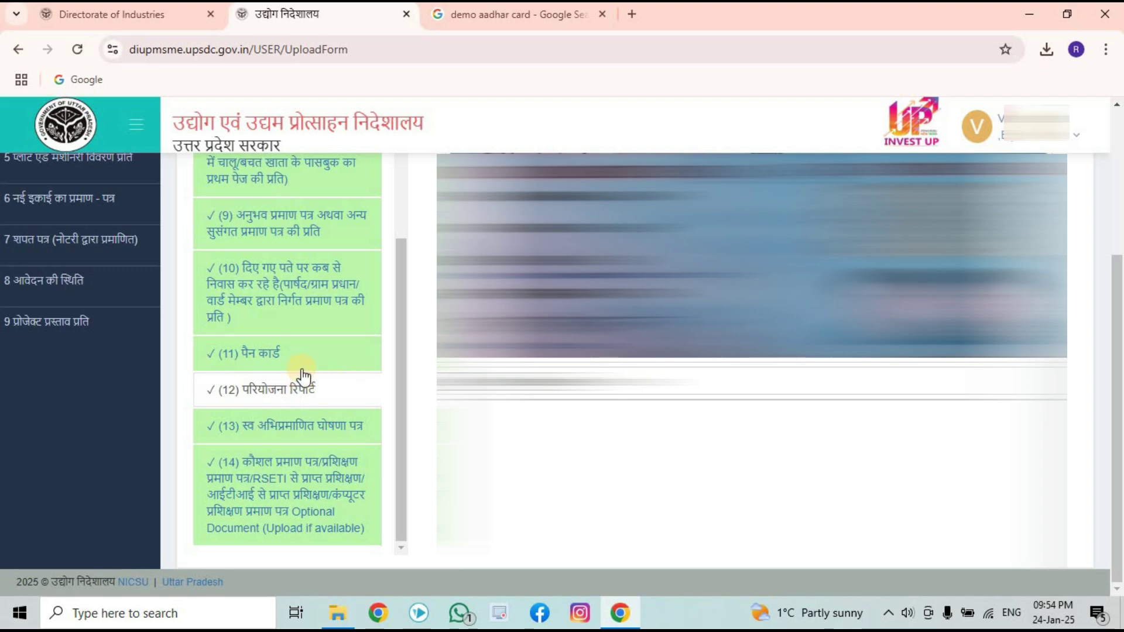
click(262, 417)
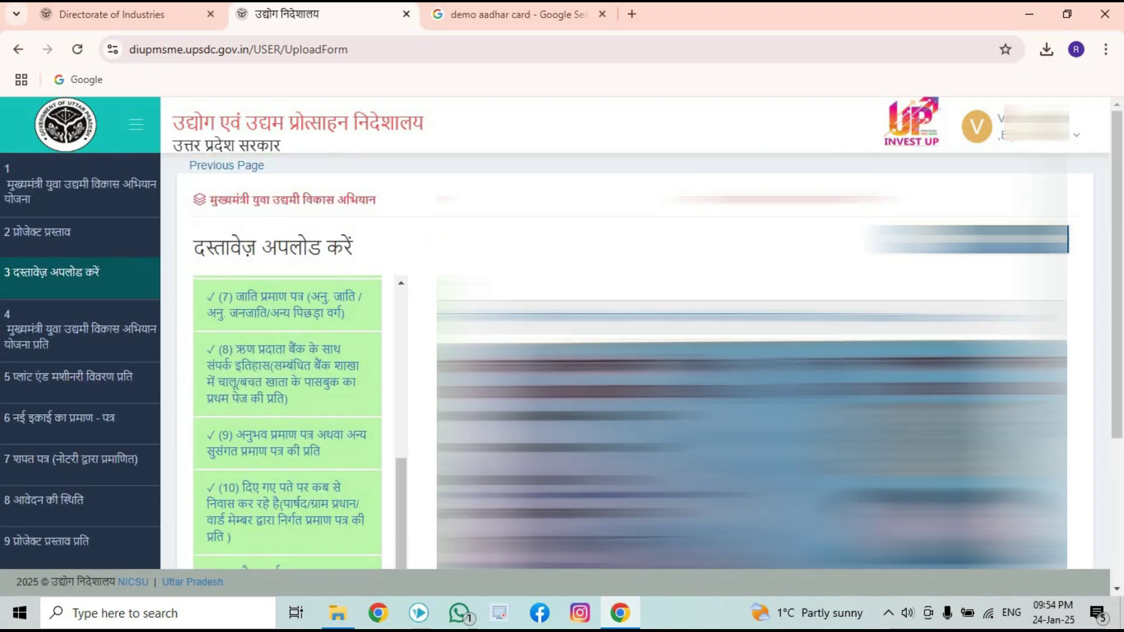
click(1000, 237)
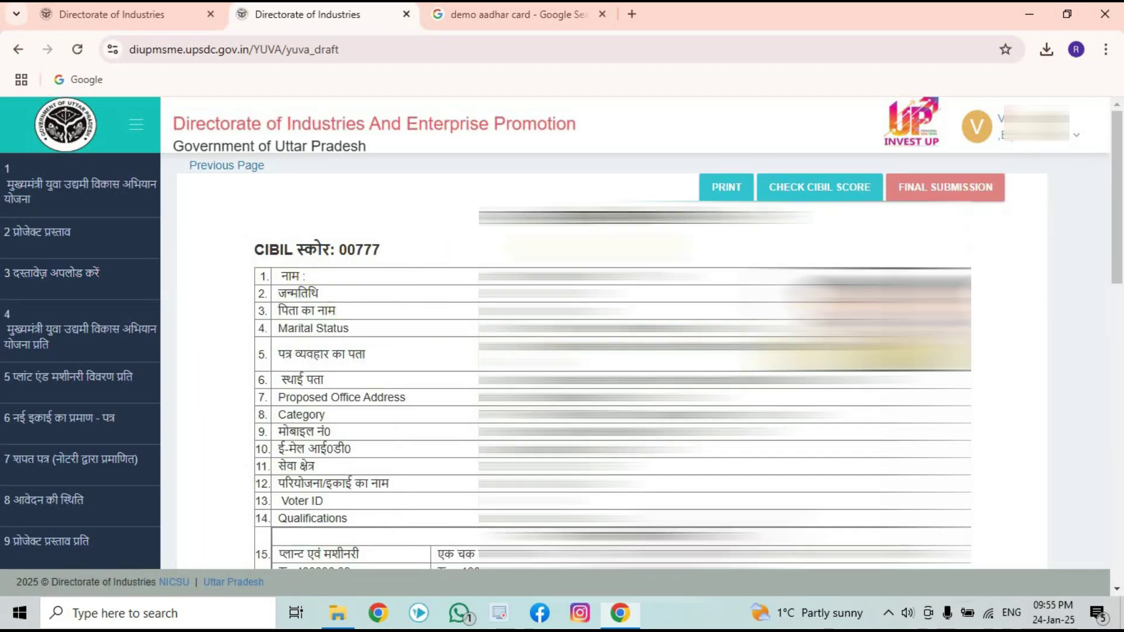
Open the print settings for the application draft and set a custom scale of 80
click(726, 193)
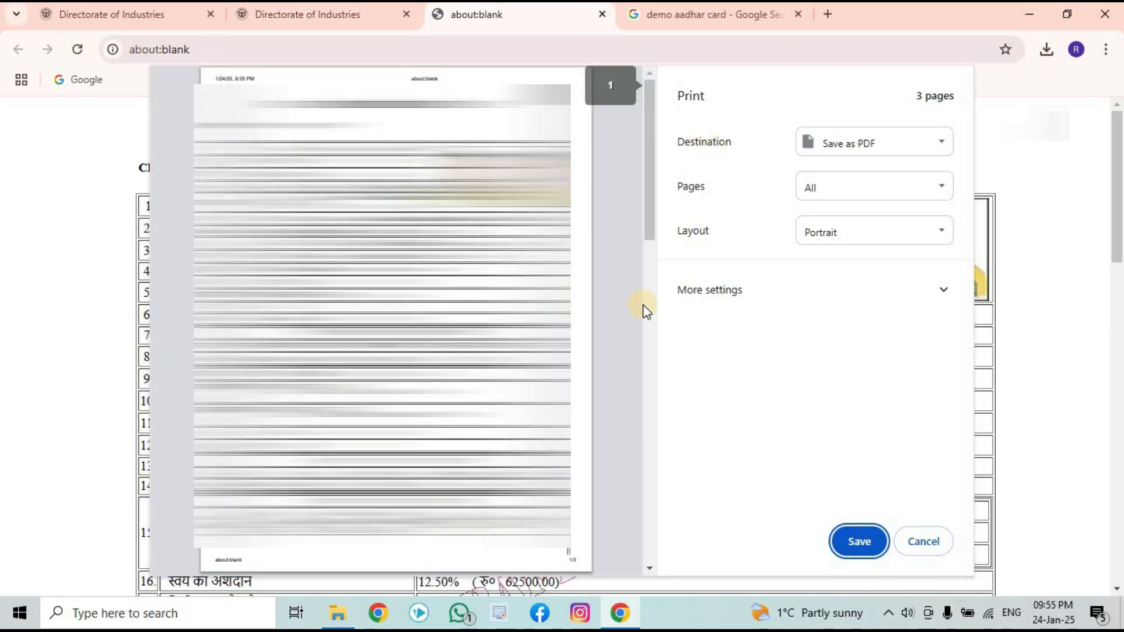
click(688, 289)
scroll(803, 347, down, 3)
drag(822, 410, 748, 412)
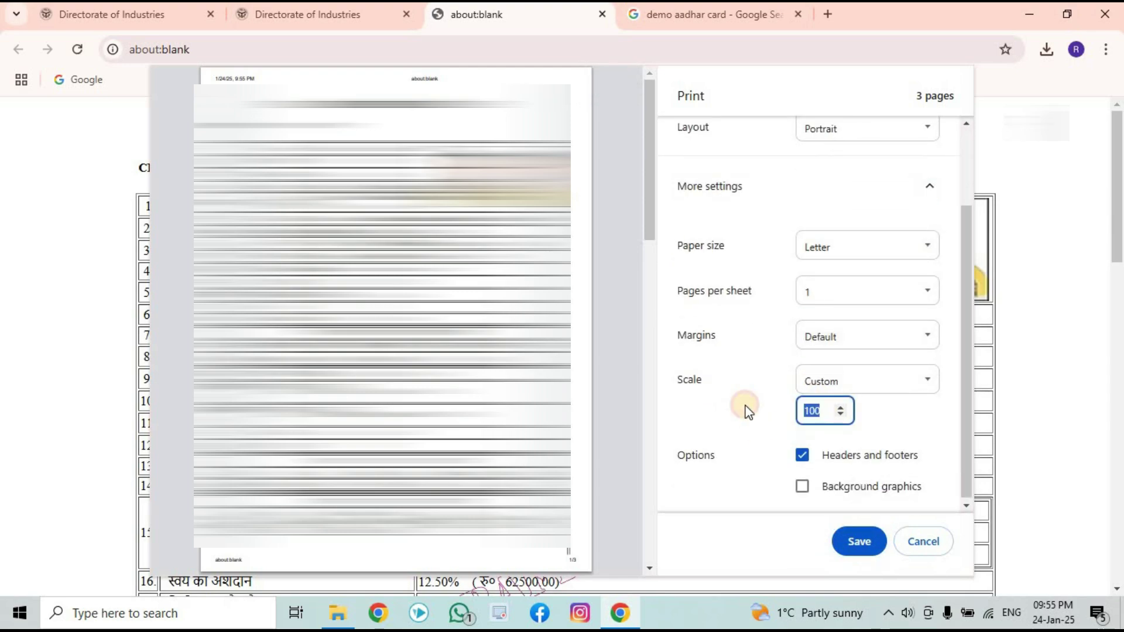
text(80)
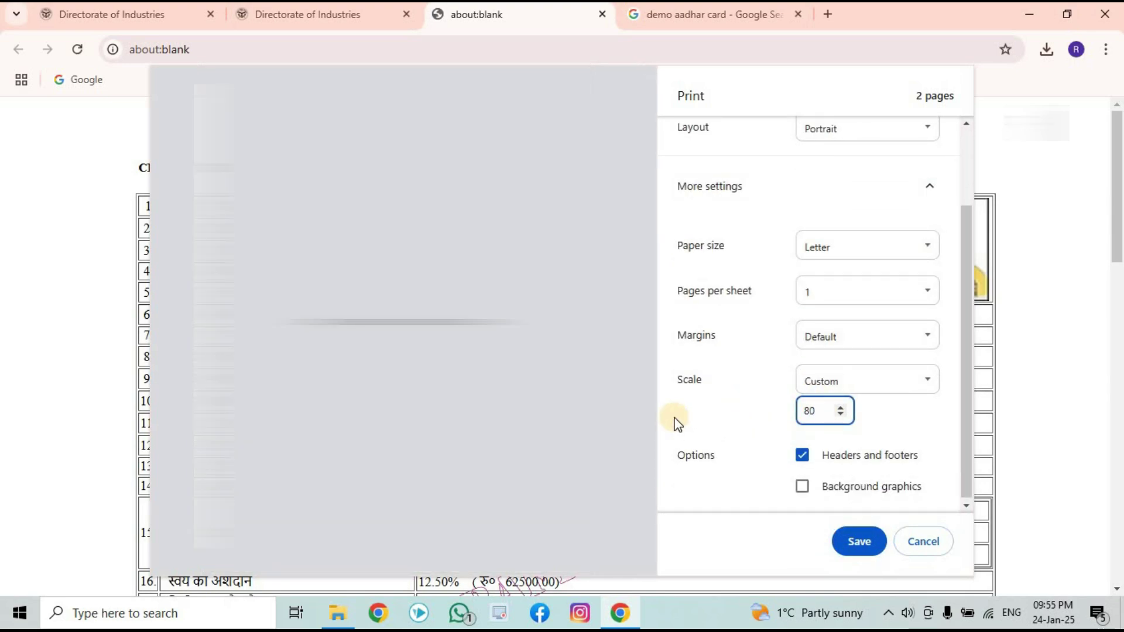
click(672, 419)
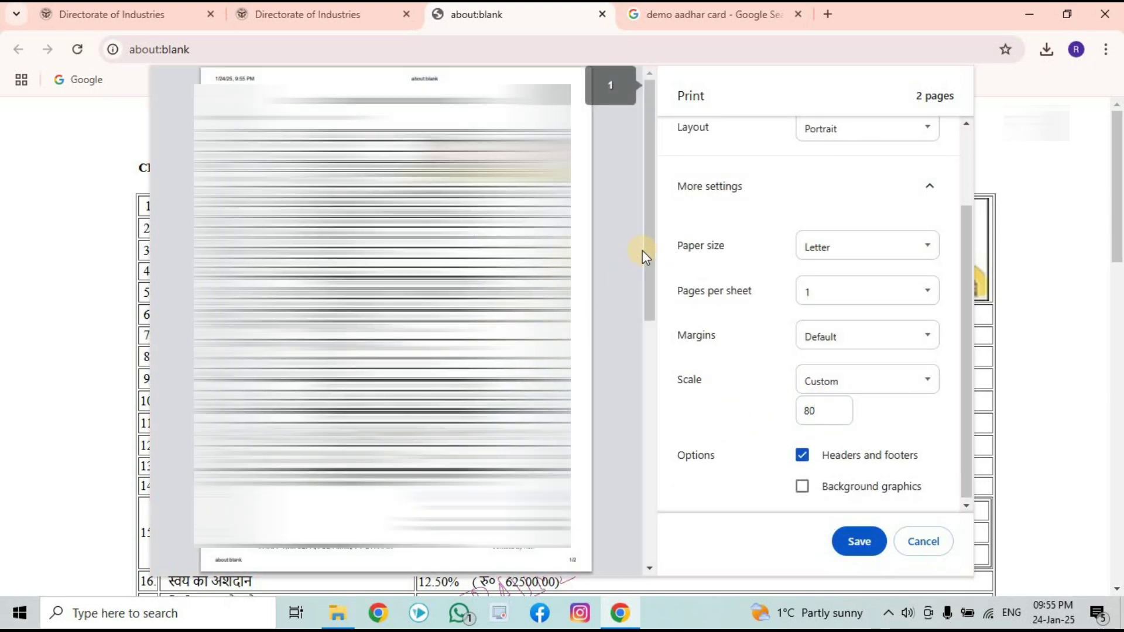
drag(642, 251, 624, 217)
scroll(843, 181, up, 2)
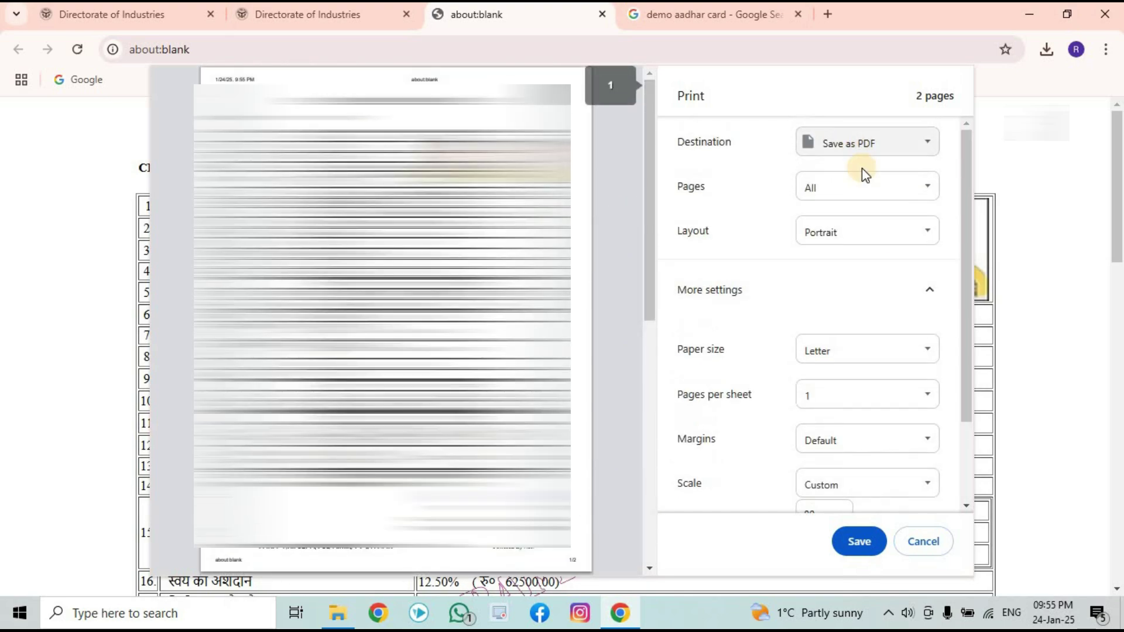
Save the application draft as a PDF named download on the Desktop
click(843, 541)
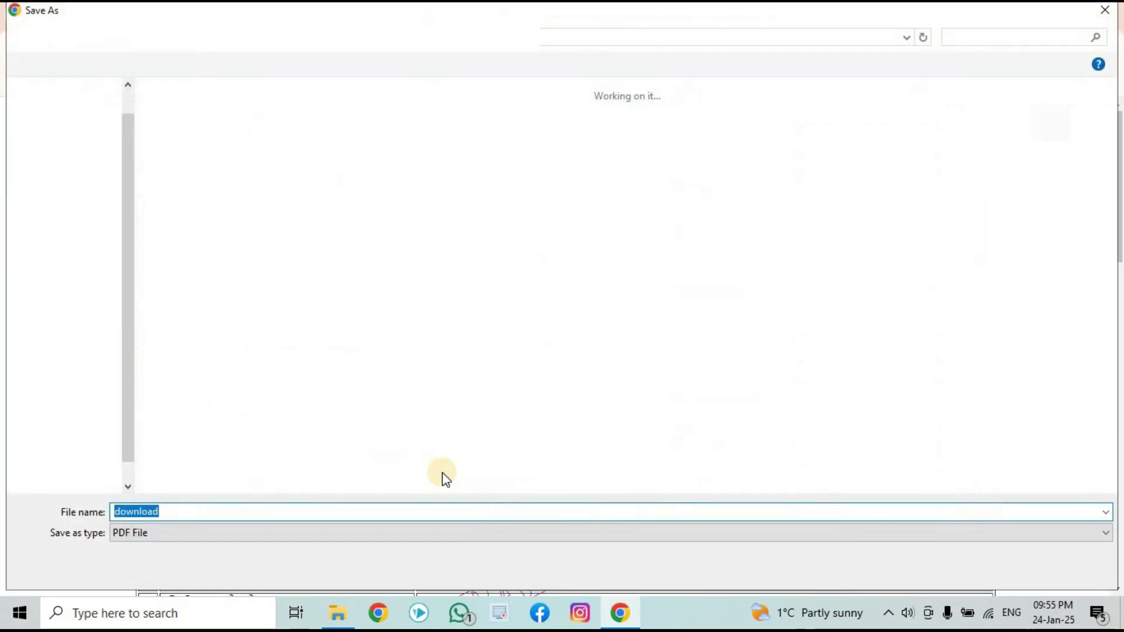
click(76, 87)
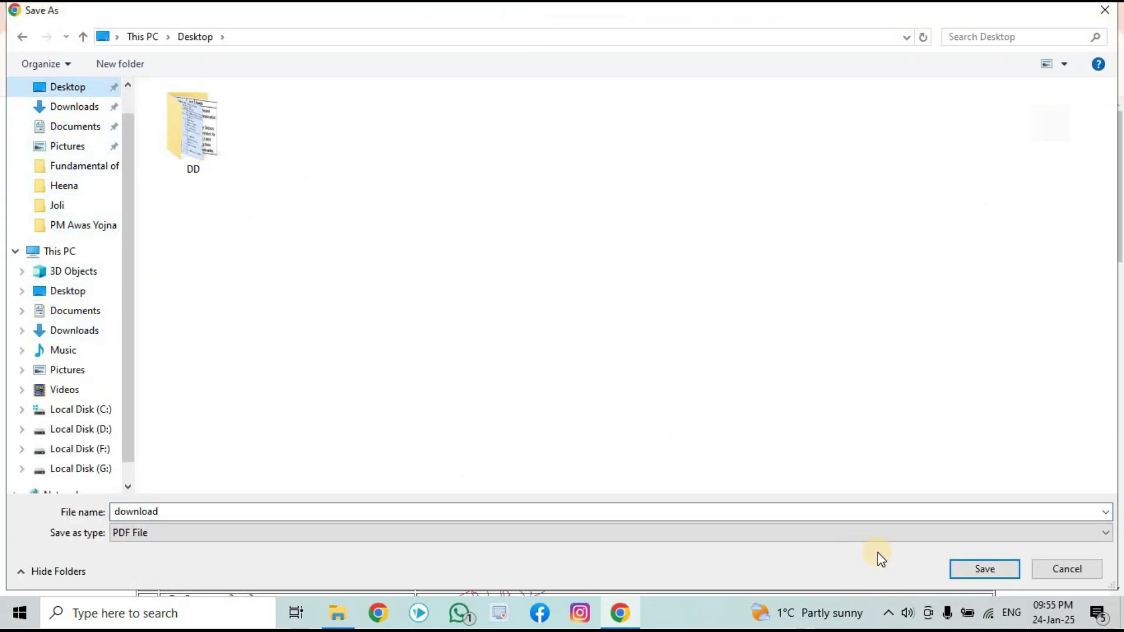
click(985, 568)
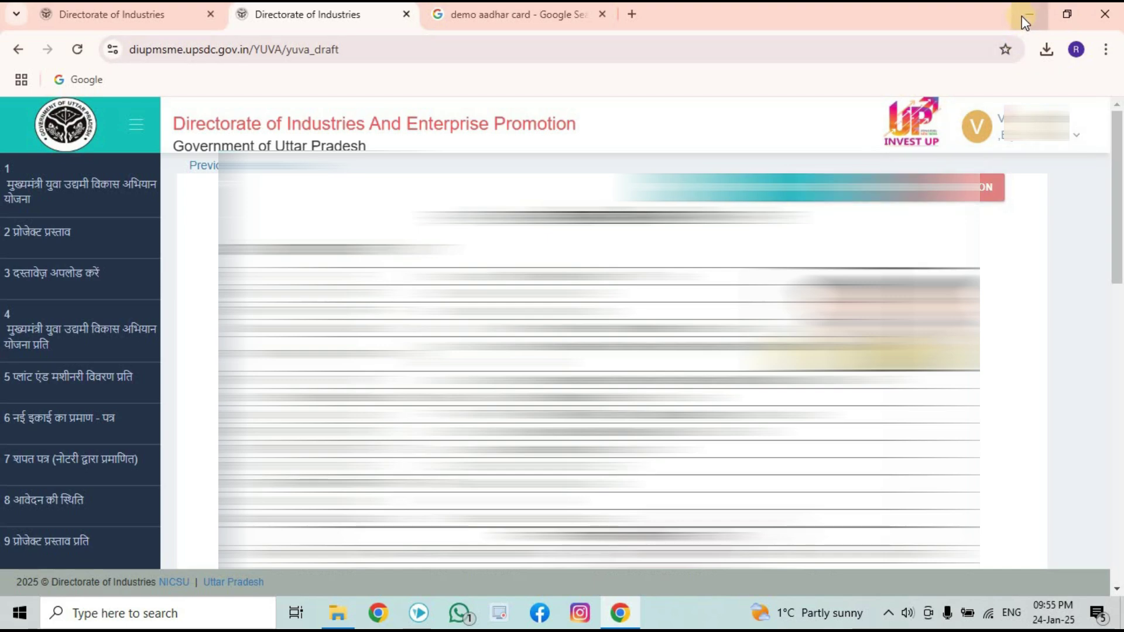
Look through the draft's project details and open the saved download PDF from the Desktop
scroll(599, 360, down, 15)
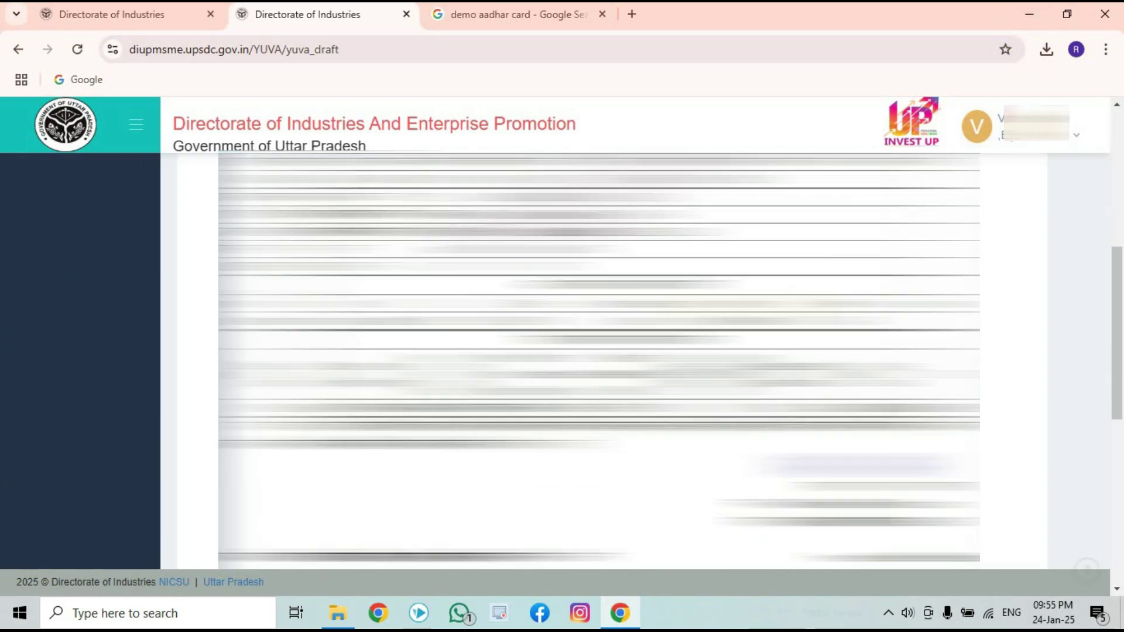
scroll(753, 319, down, 3)
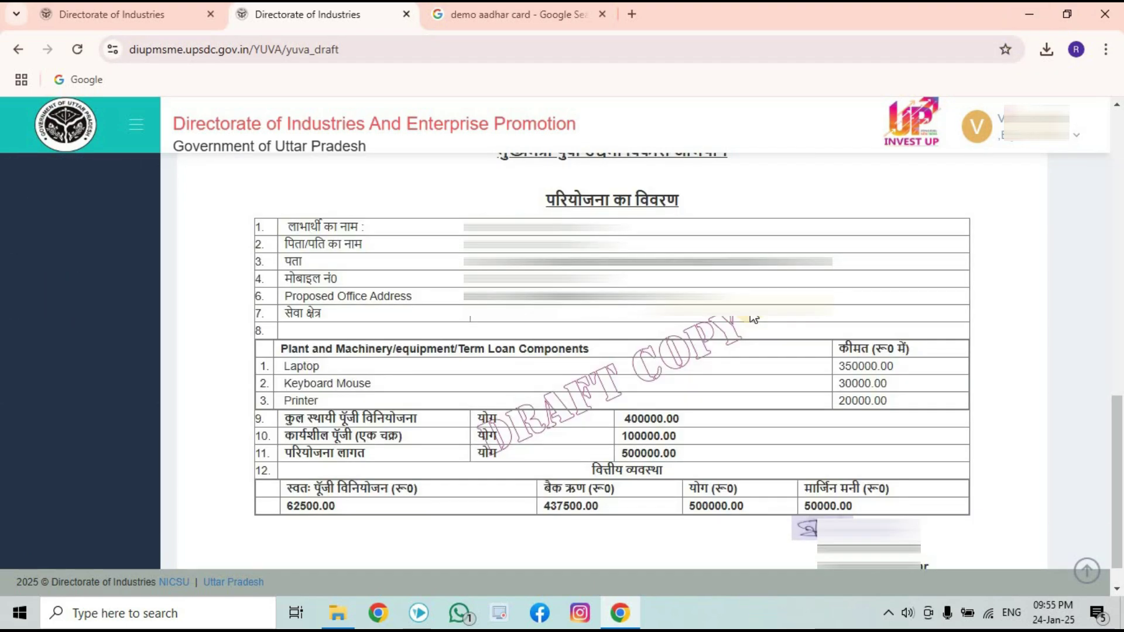
scroll(753, 319, up, 2)
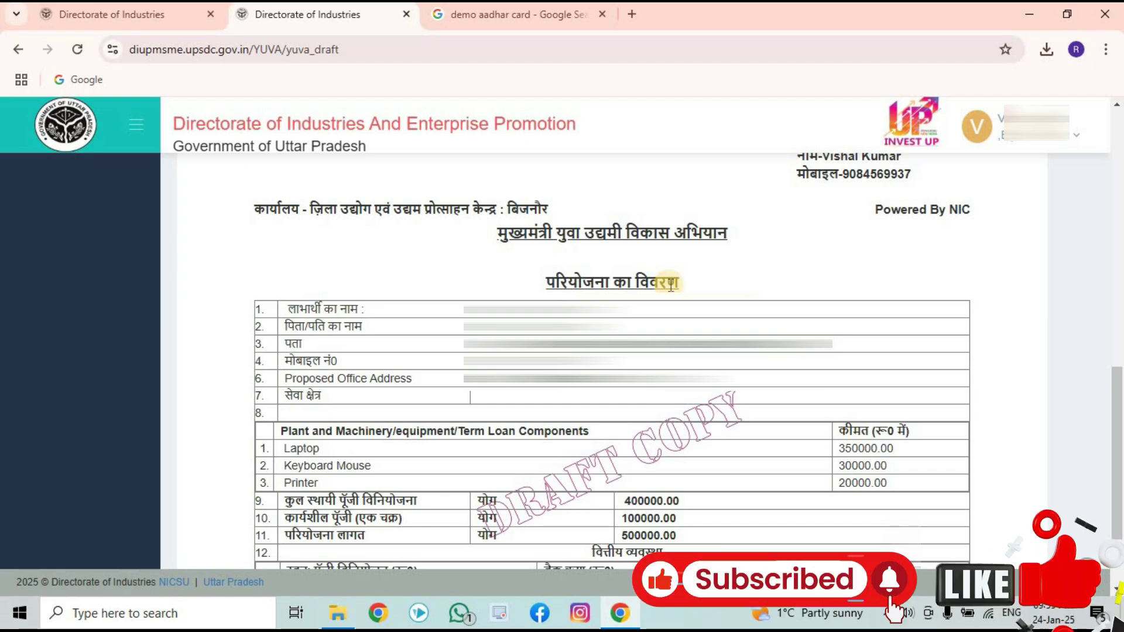
scroll(670, 285, down, 2)
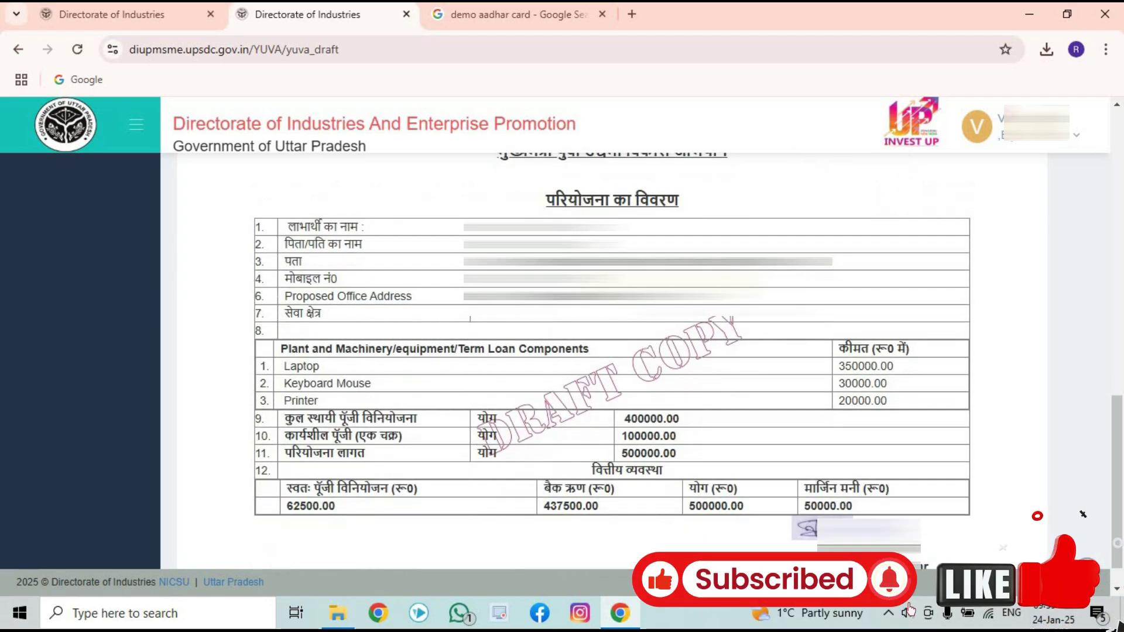
click(1034, 20)
click(35, 358)
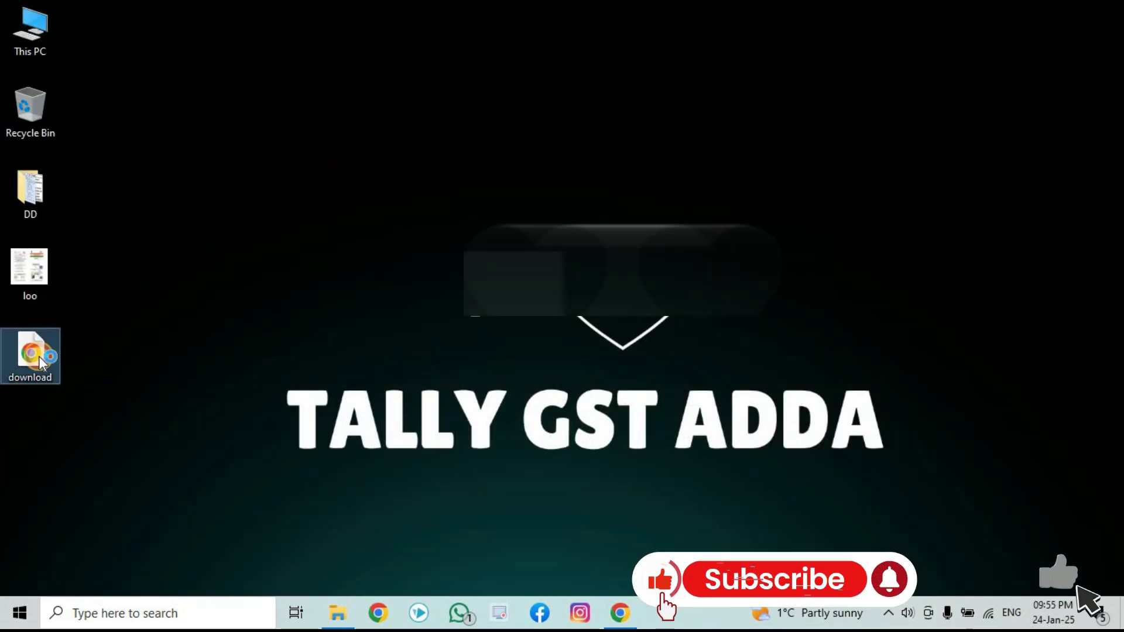
double_click(36, 359)
Examine the project details, machinery costs and financing table on page 2 of the PDF
scroll(555, 351, down, 10)
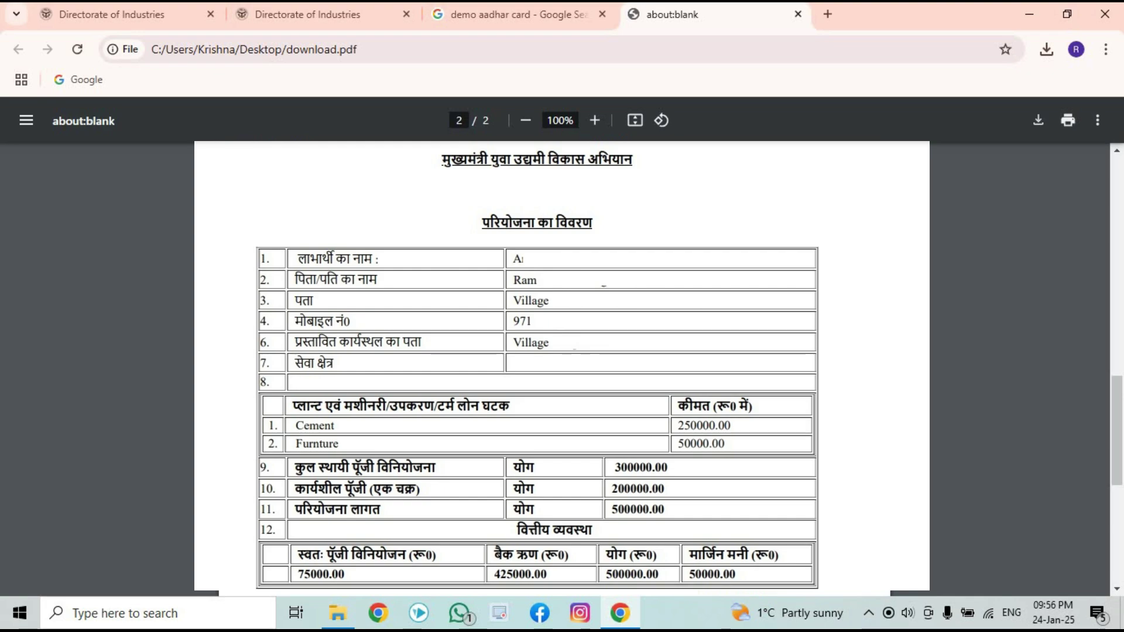
scroll(562, 363, down, 2)
scroll(561, 363, up, 3)
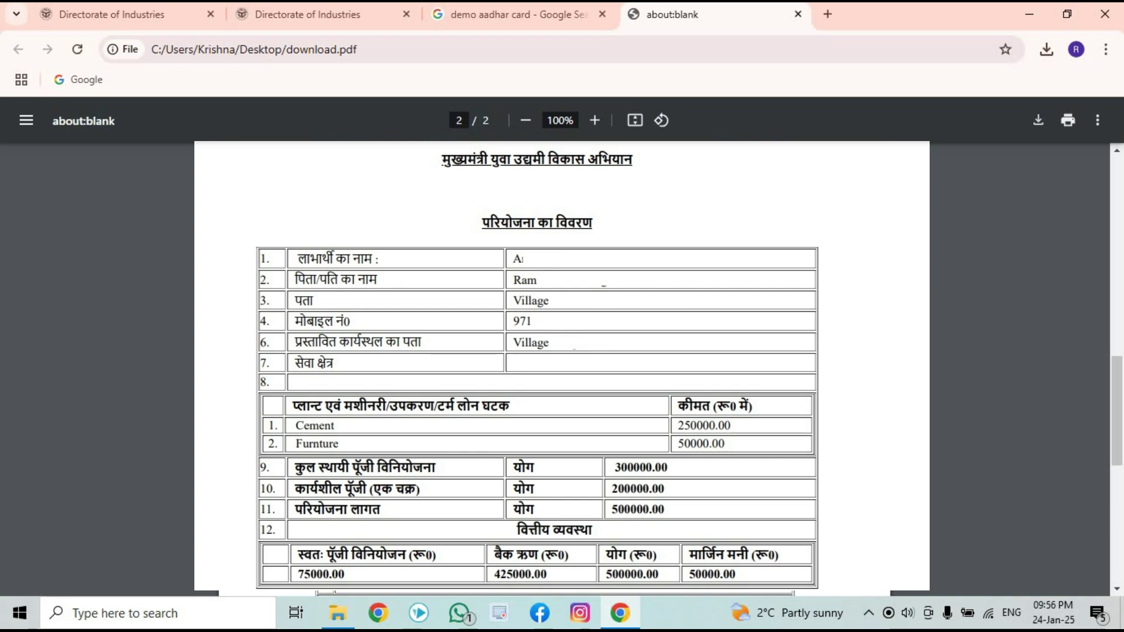
scroll(562, 363, down, 3)
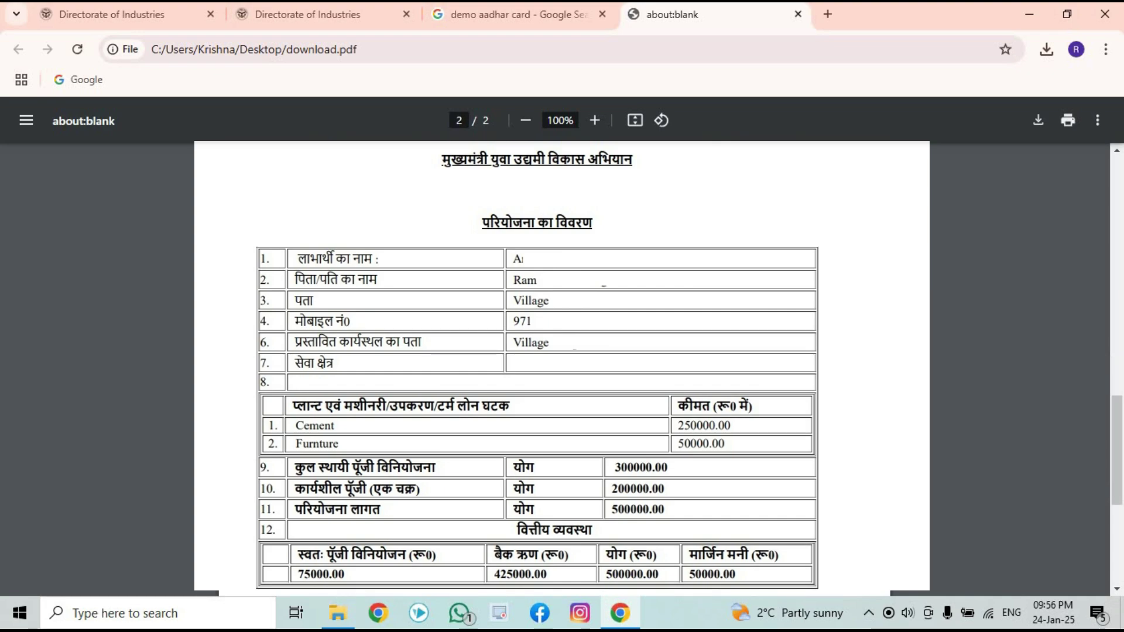
scroll(562, 362, up, 3)
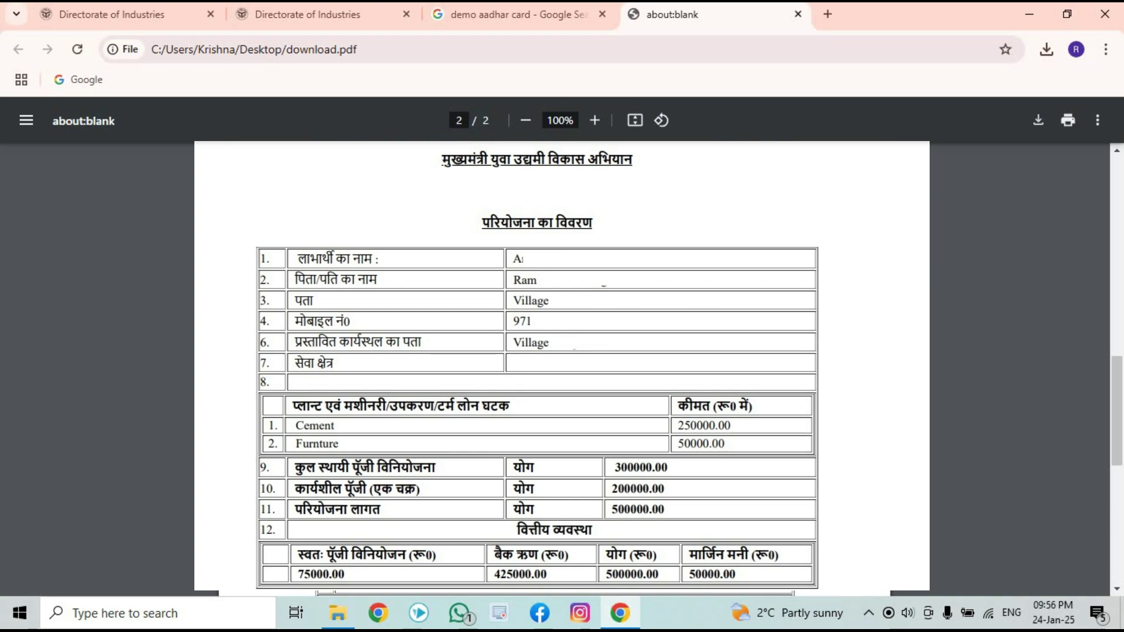
scroll(950, 317, down, 2)
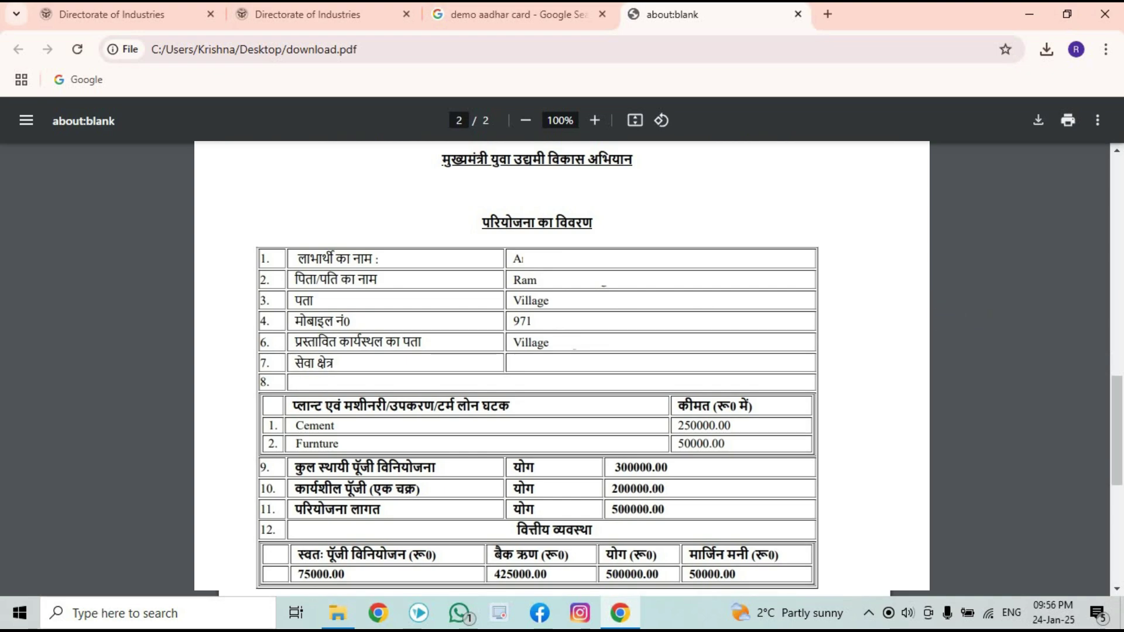
scroll(562, 362, down, 3)
scroll(562, 363, up, 3)
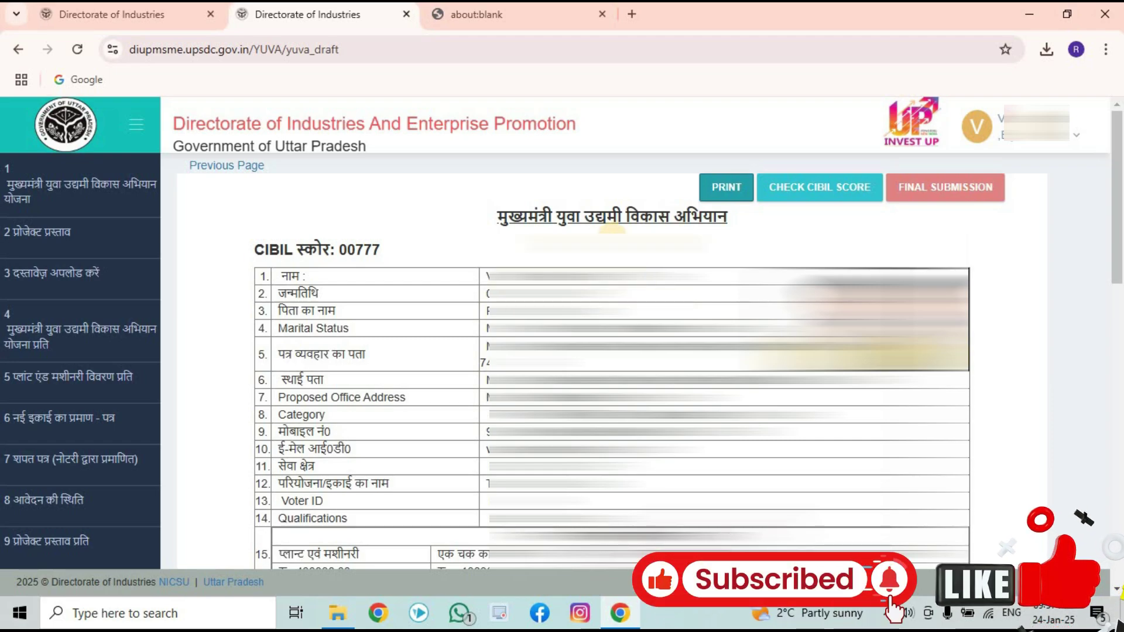
Return to the document list, upload a file from the Desktop as the project report, and request final submission of the application draft
click(238, 168)
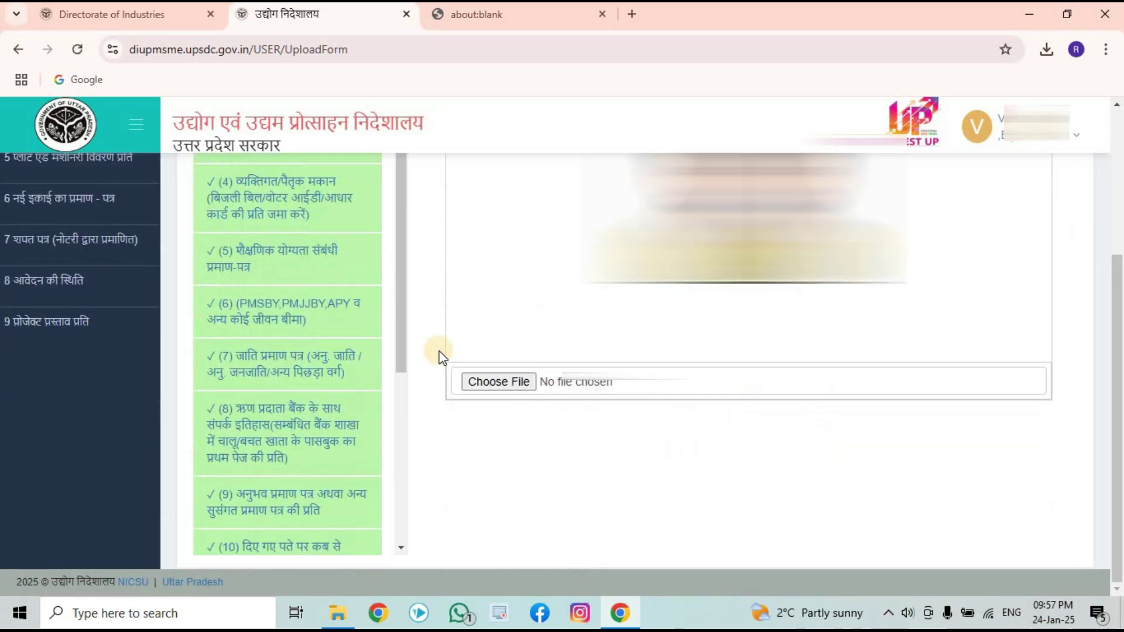
scroll(344, 464, down, 4)
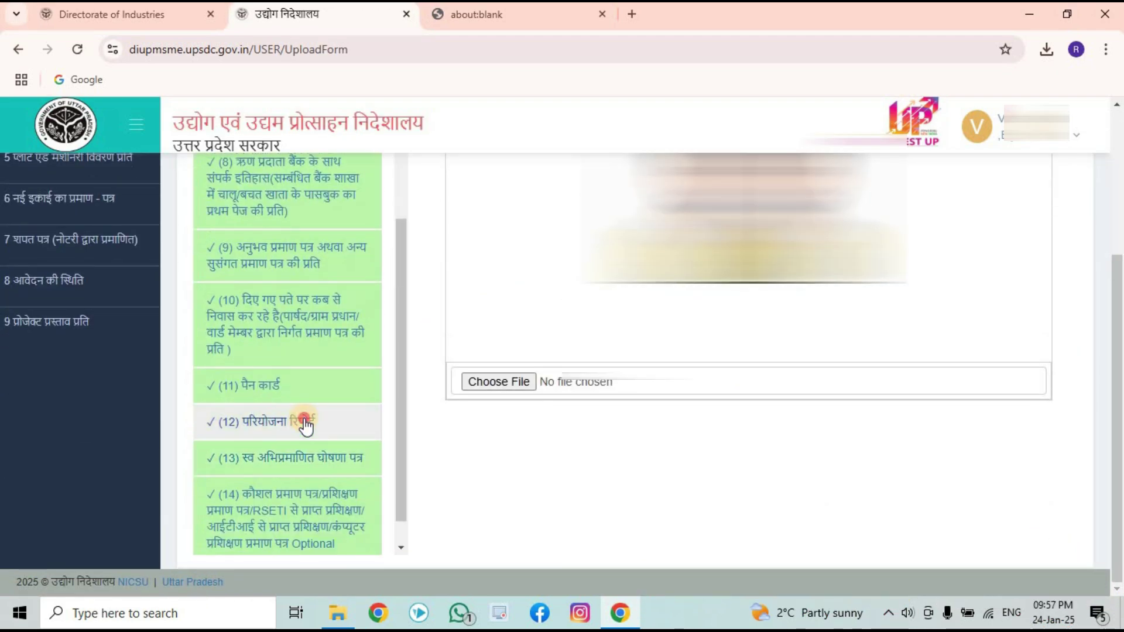
click(306, 425)
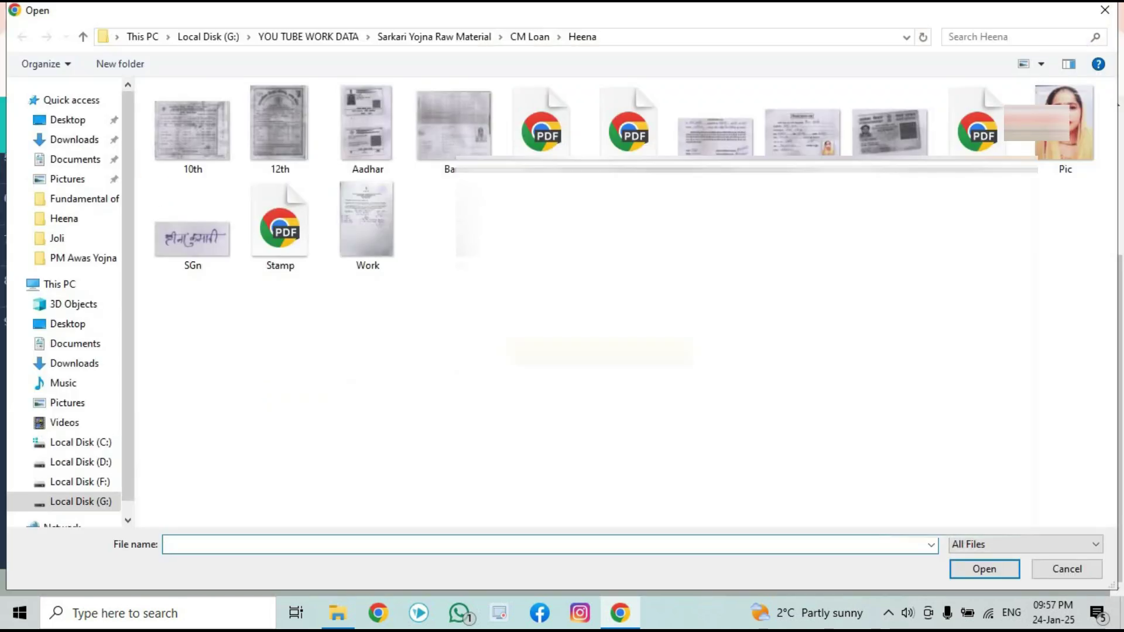
click(69, 118)
double_click(454, 131)
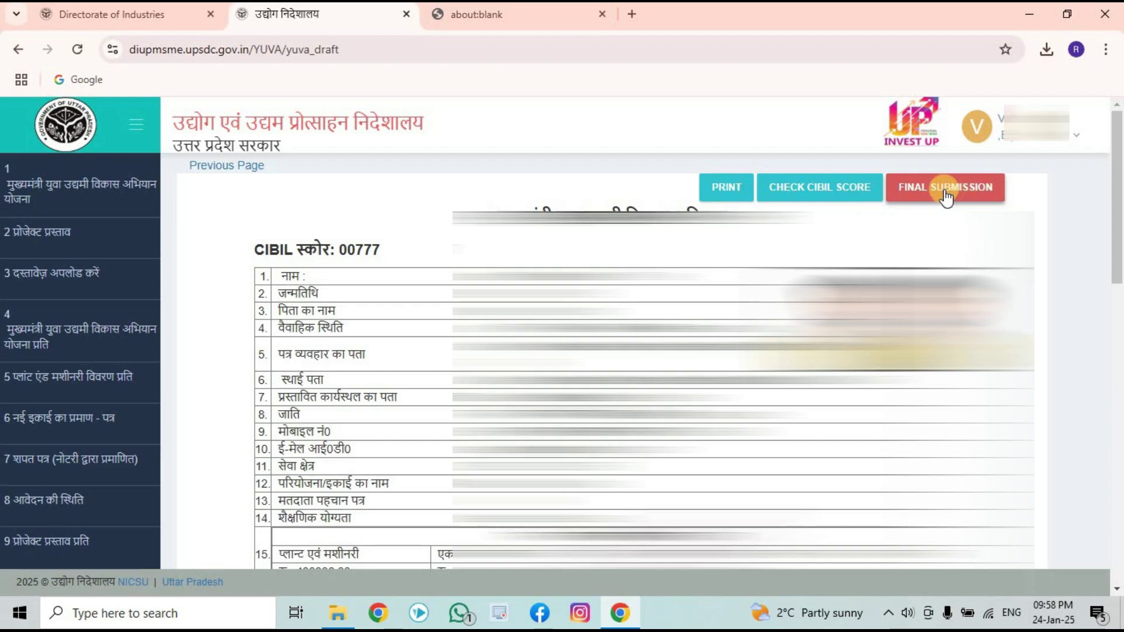
click(945, 193)
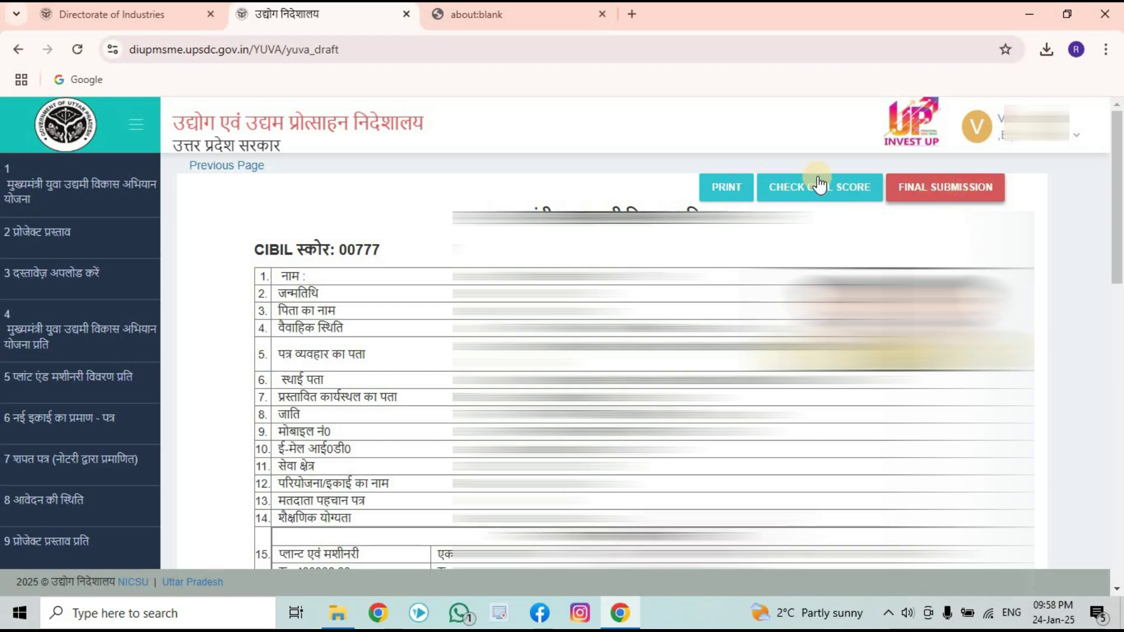